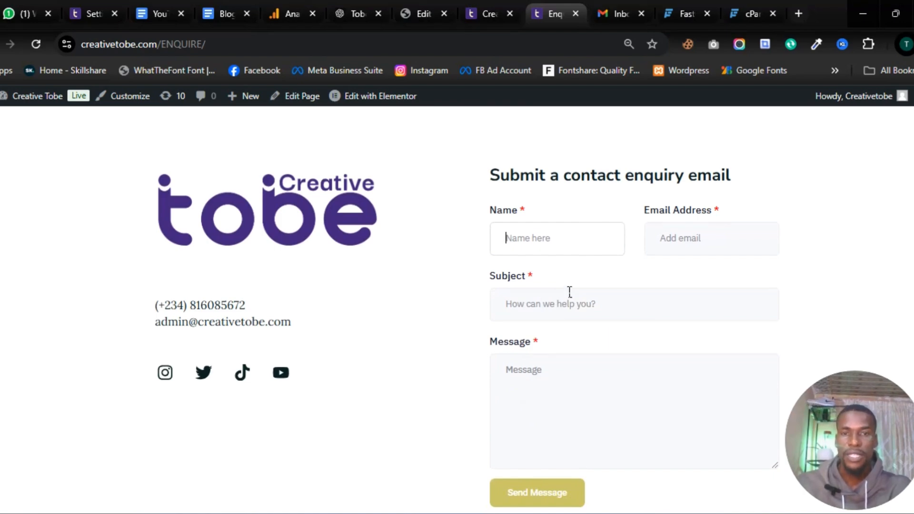
Step: Fill the enquiry form's name and e-mail from saved entries and set the subject to ggg
text(nam)
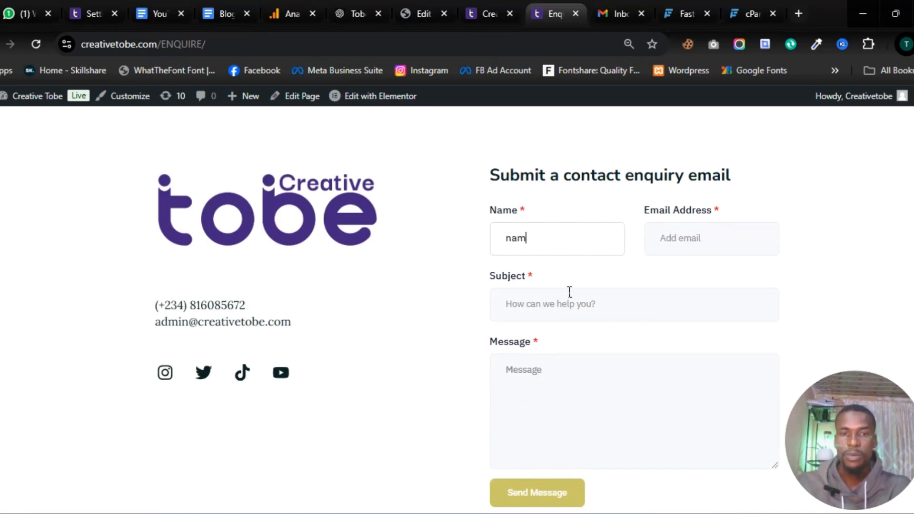
click(679, 238)
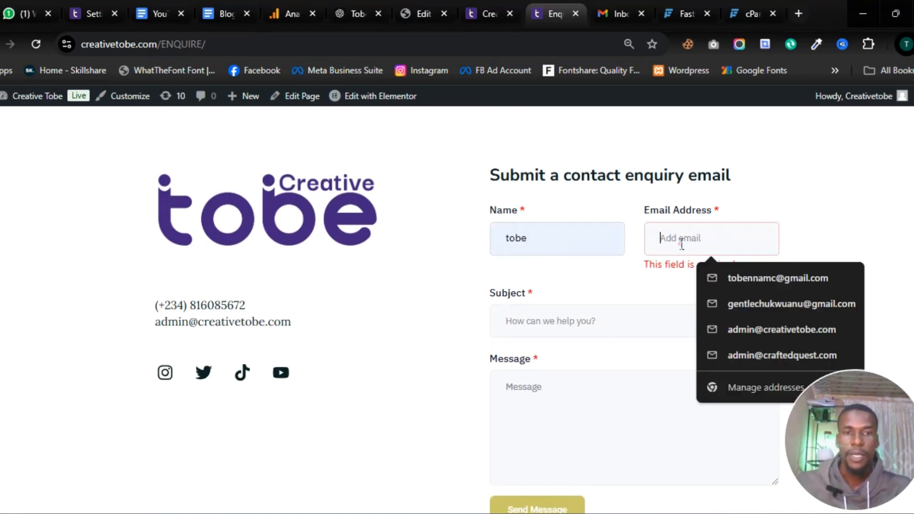
click(745, 280)
click(600, 327)
click(595, 345)
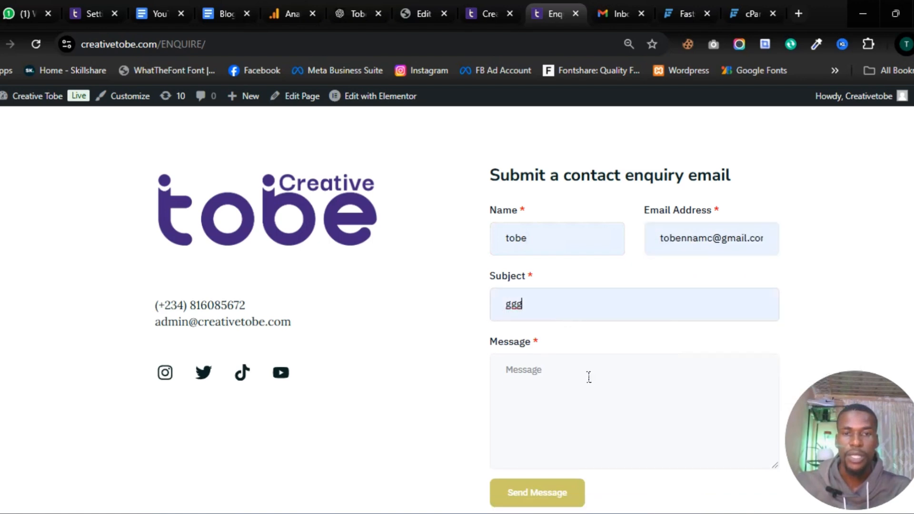
Step: Write the message 'I need a graphic designer.', fix its typo, and send the enquiry
click(586, 371)
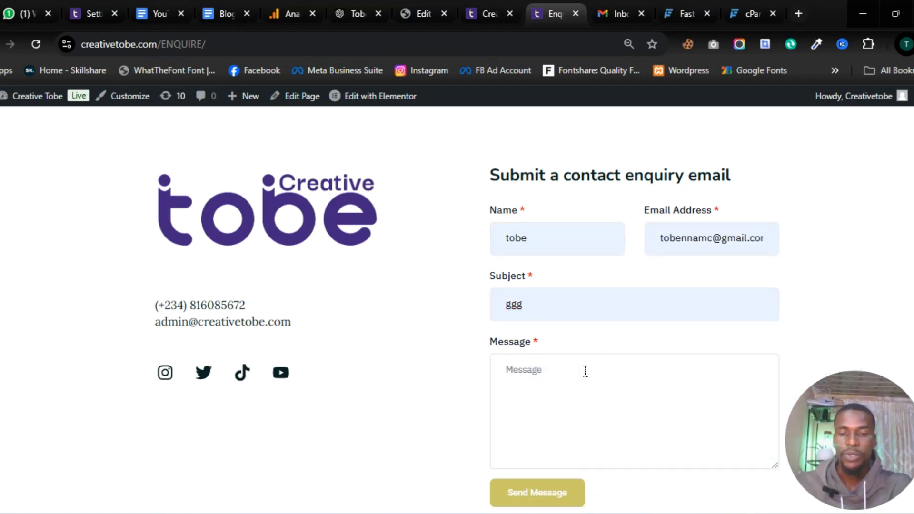
text(I ned )
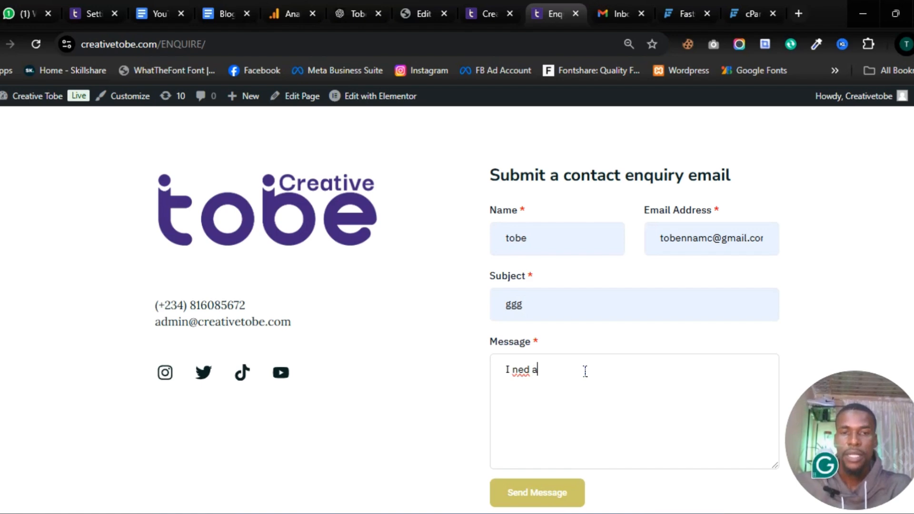
text(a)
key(BackSpace)
key(BackSpace)
key(BackSpace)
text(e a)
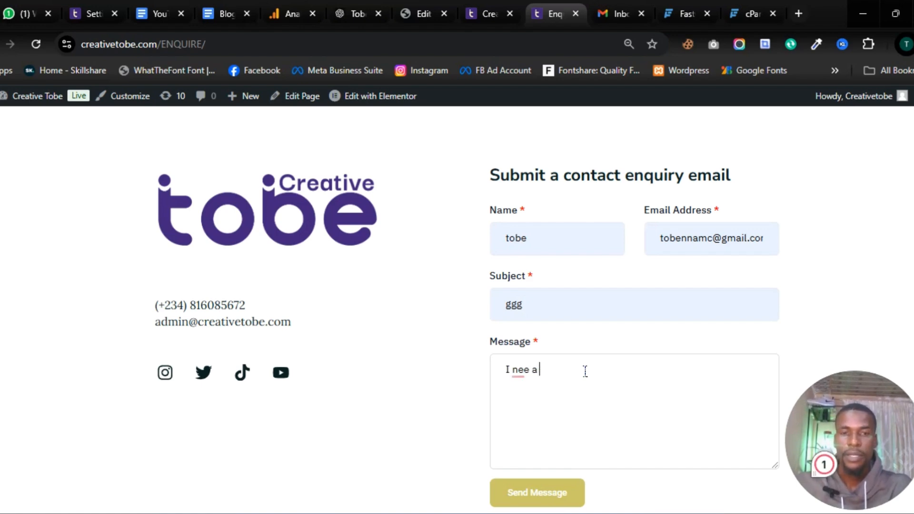
text( graphic )
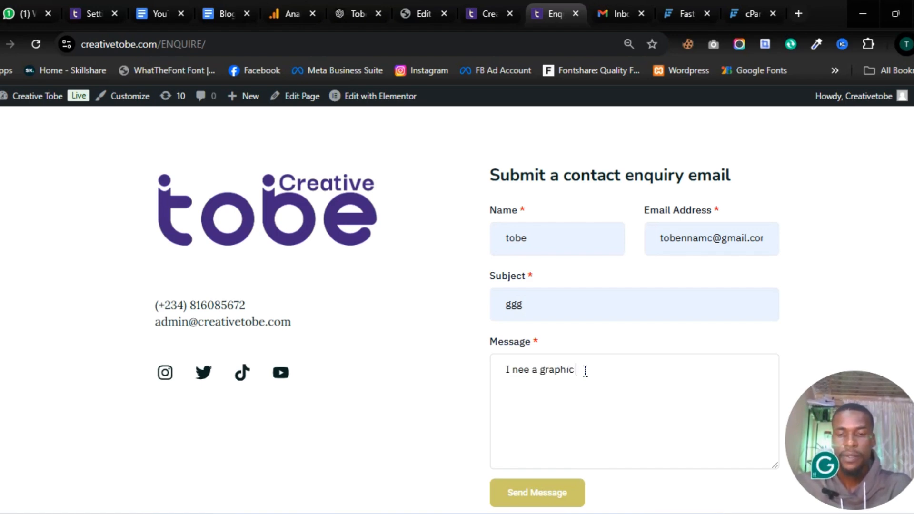
text(designer.)
scroll(599, 348, down, 1)
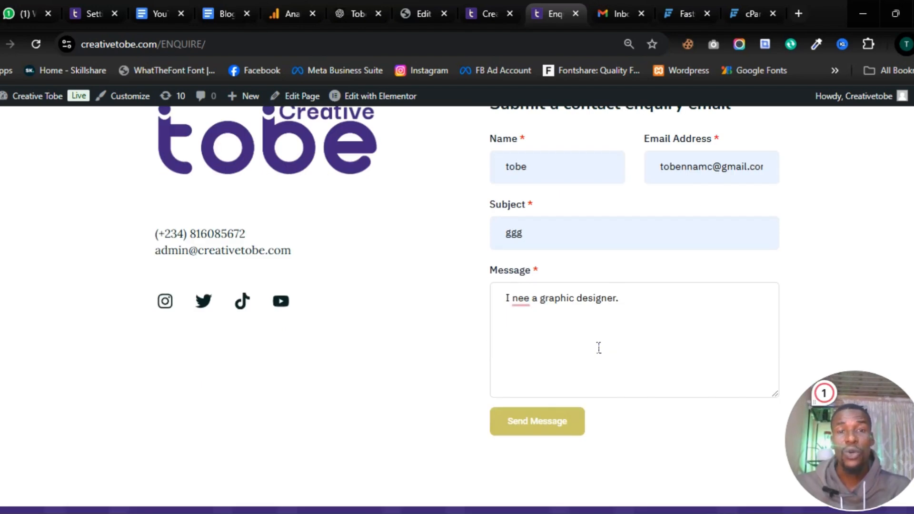
click(535, 299)
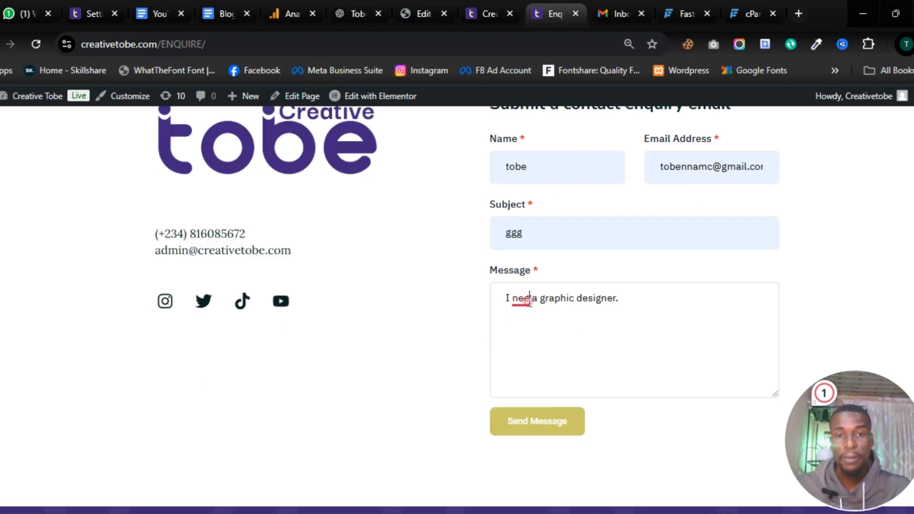
text(d)
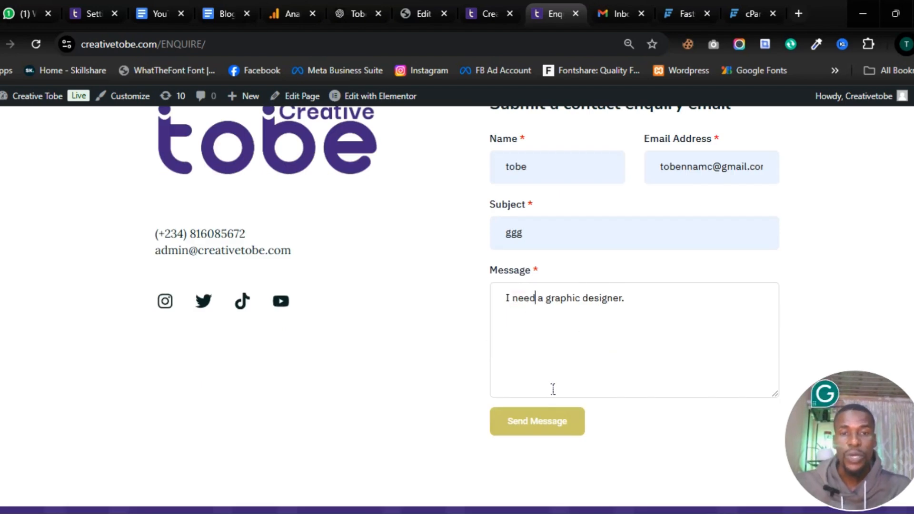
click(557, 421)
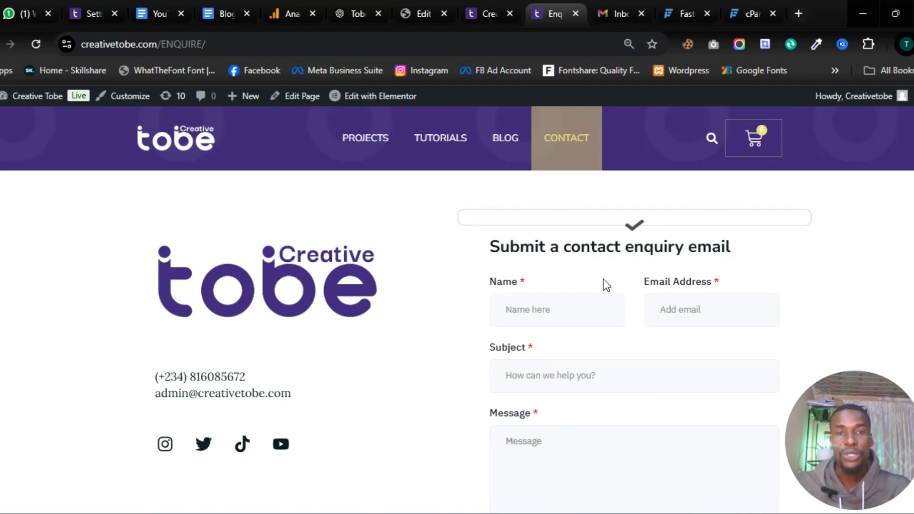
Step: Reload the Gmail inbox to look for the enquiry, then switch back to the WordPress admin tab
click(614, 13)
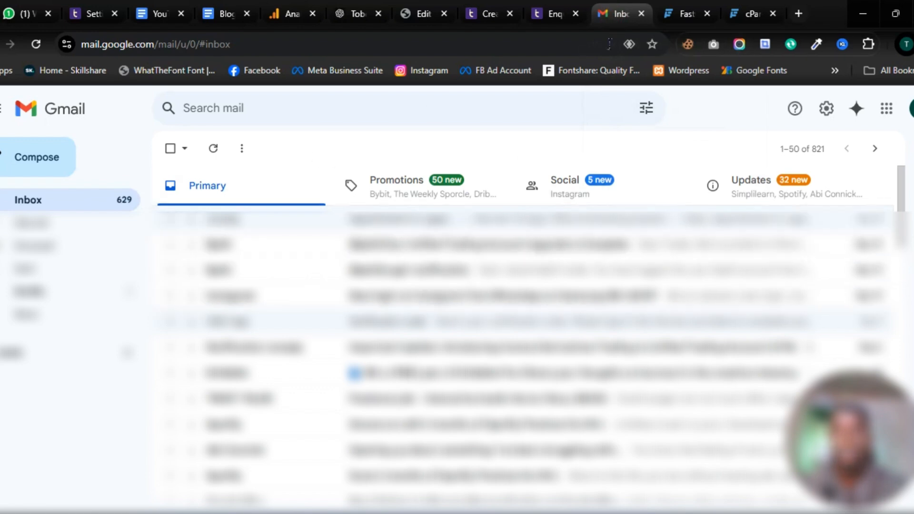
click(35, 43)
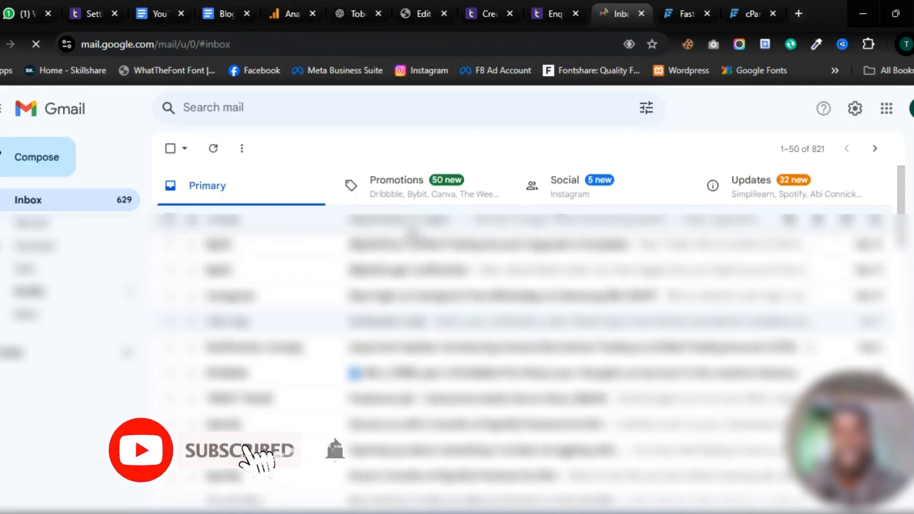
click(541, 18)
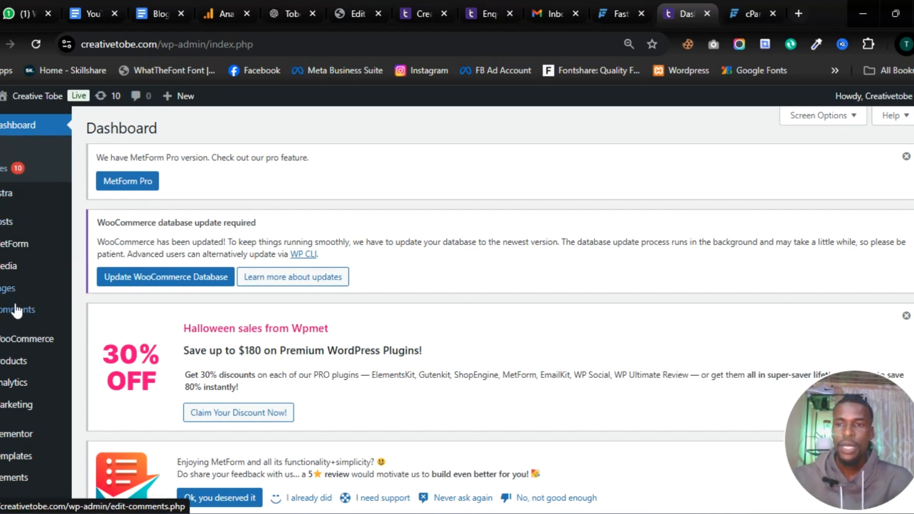
Step: Go to Plugins > Add New Plugin and search for 'Fluent'
scroll(9, 419, down, 2)
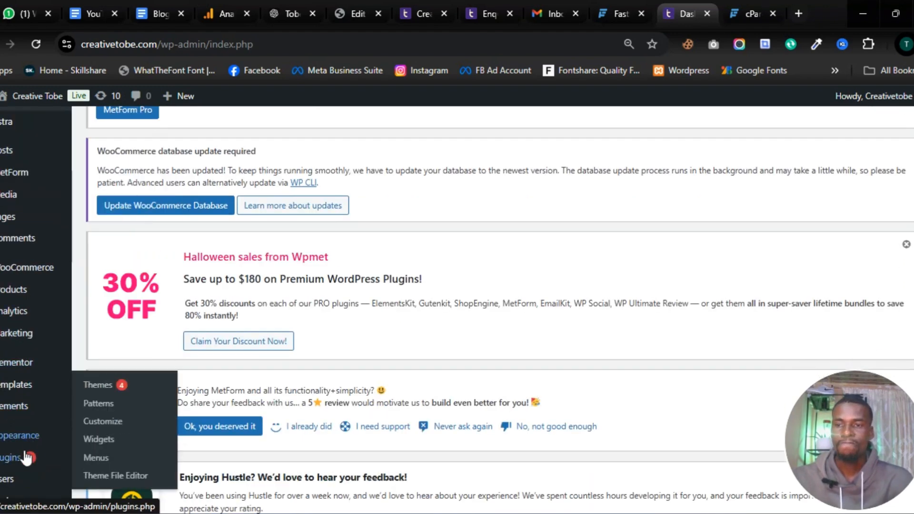
mouse_move(22, 458)
click(101, 459)
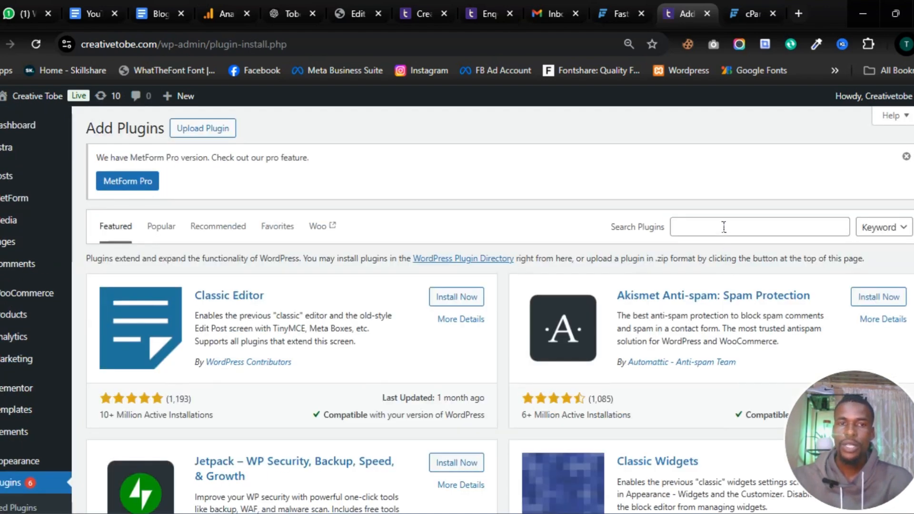
click(724, 227)
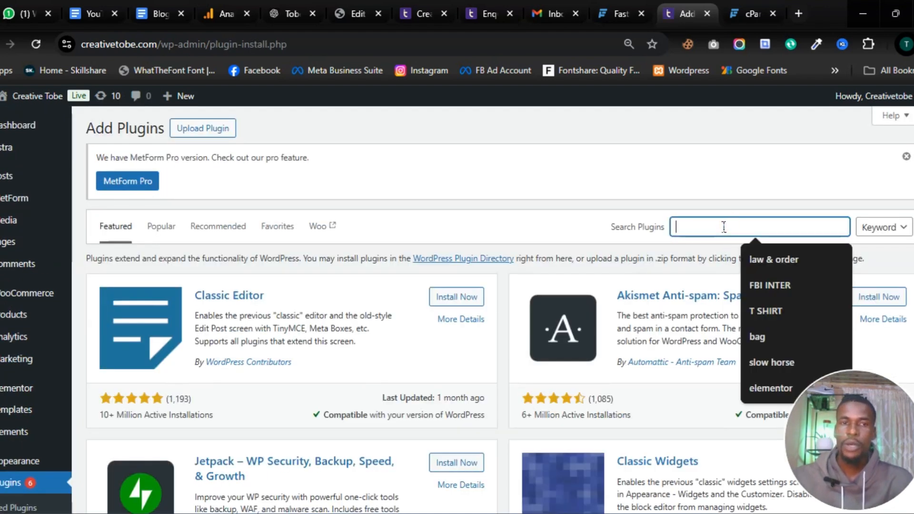
text(Flu)
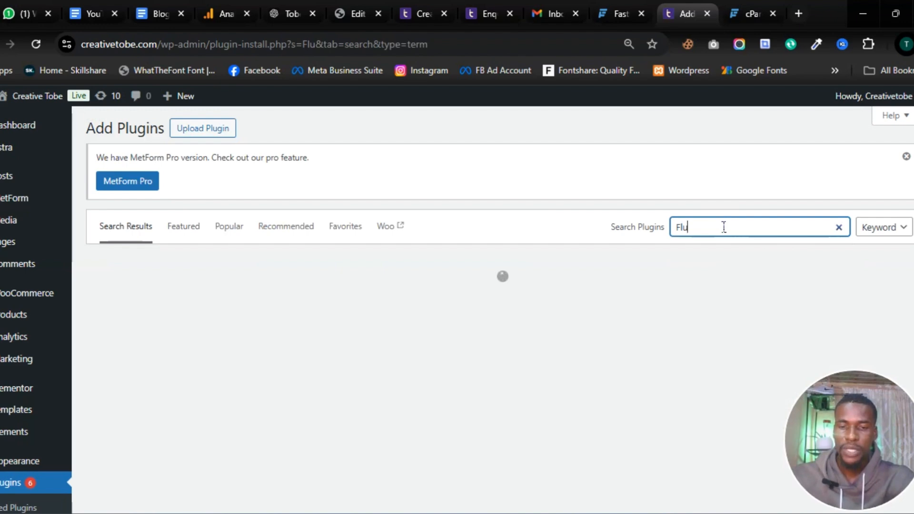
text(ent)
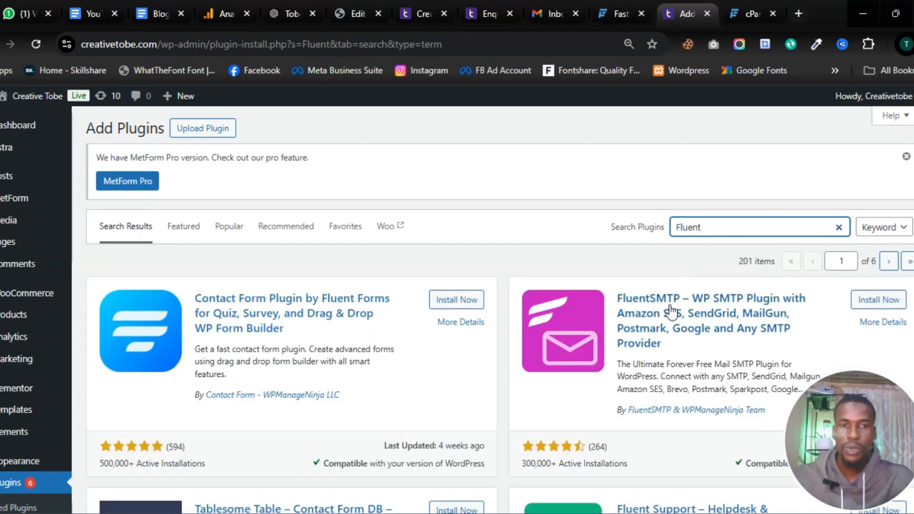
Step: Install and activate FluentSMTP, then check the Plugins list for its configuration notice
click(867, 302)
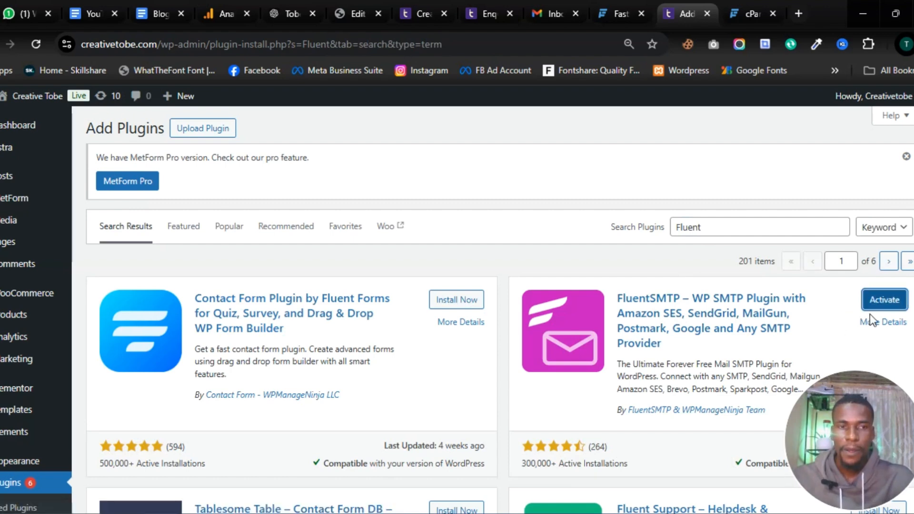
click(878, 302)
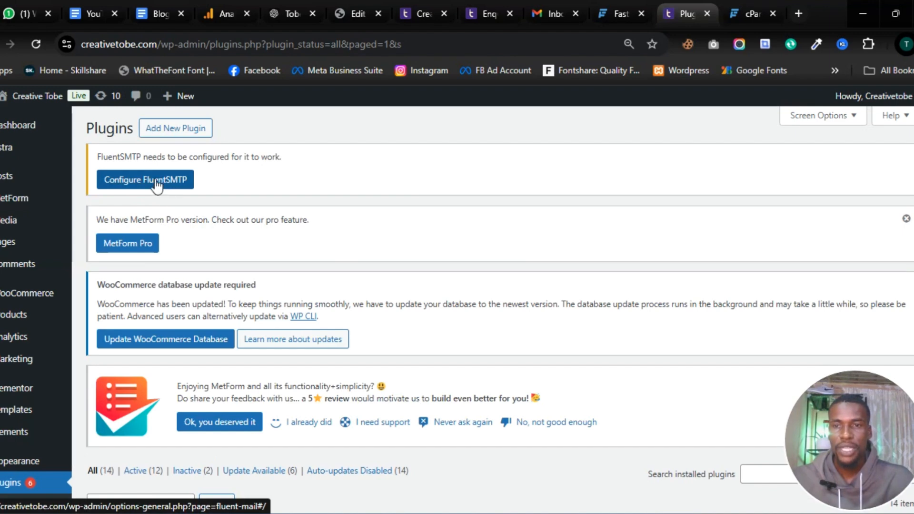
scroll(23, 424, down, 3)
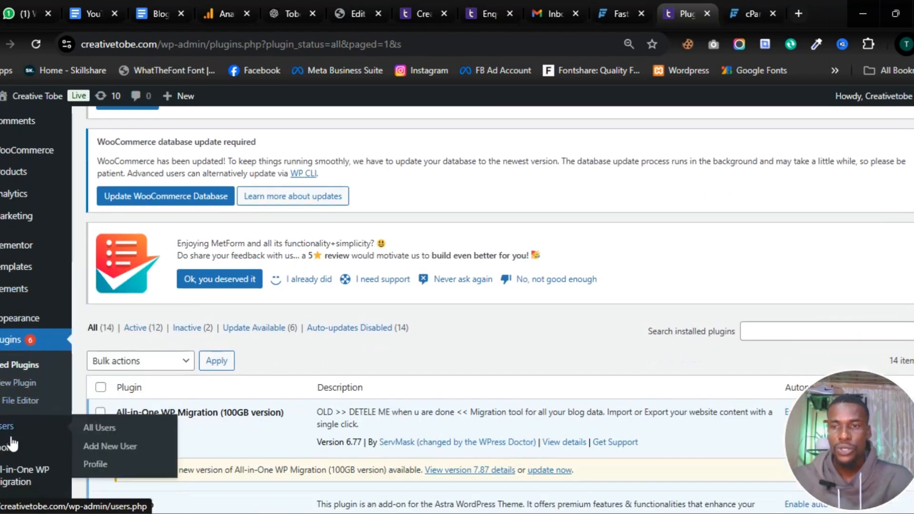
mouse_move(12, 458)
scroll(11, 459, down, 3)
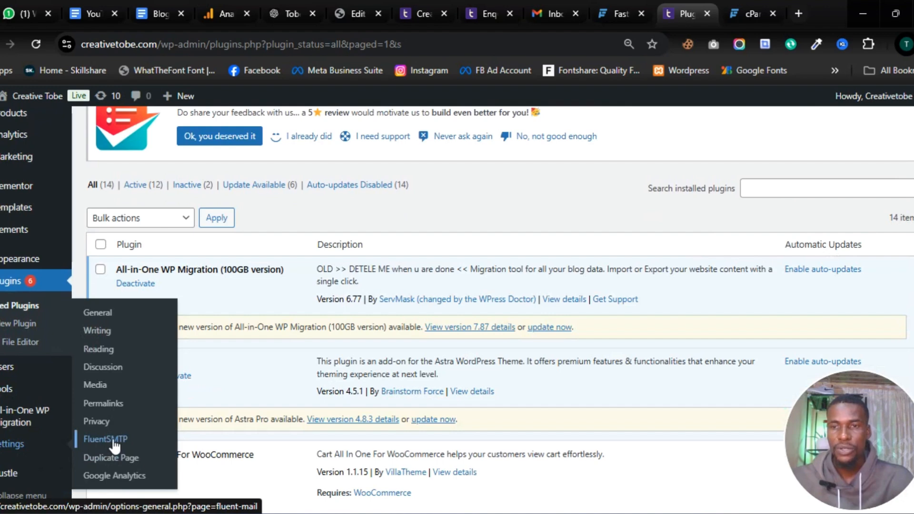
scroll(143, 380, up, 6)
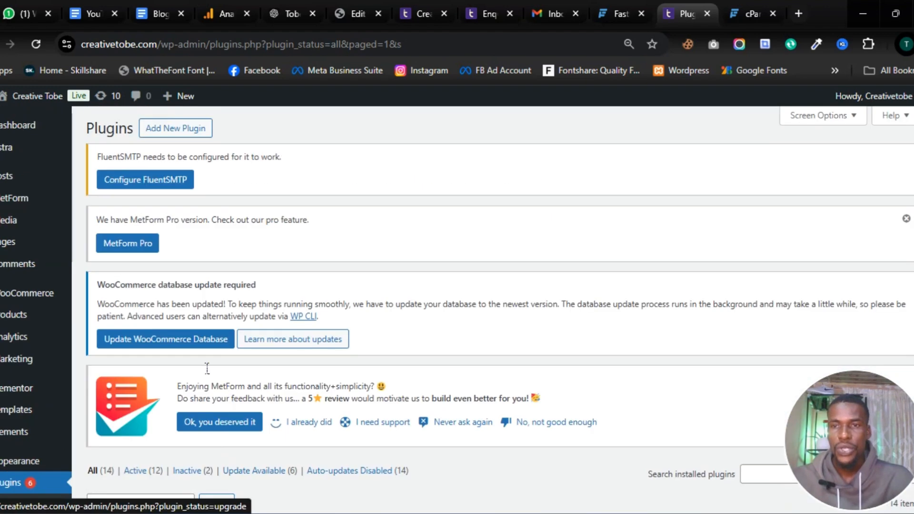
Step: Open FluentSMTP's settings and choose Other SMTP as the connection provider
click(155, 184)
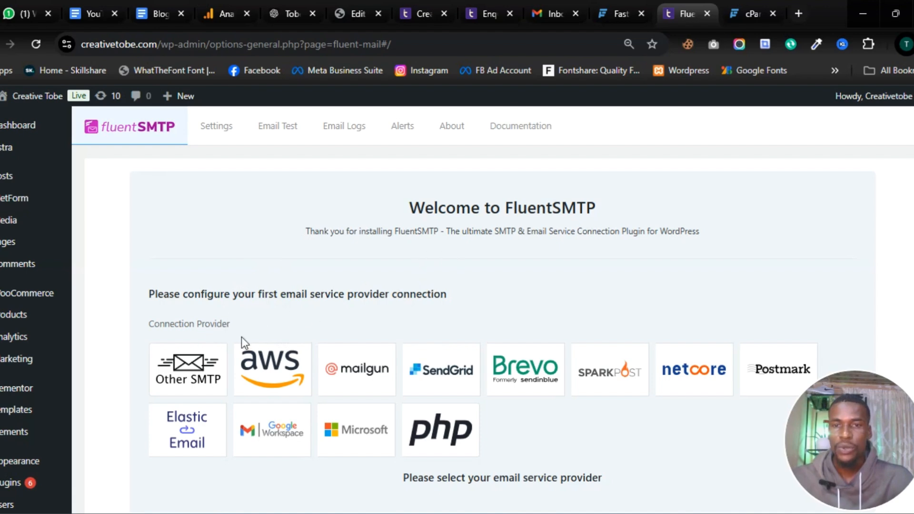
click(197, 378)
scroll(336, 359, down, 3)
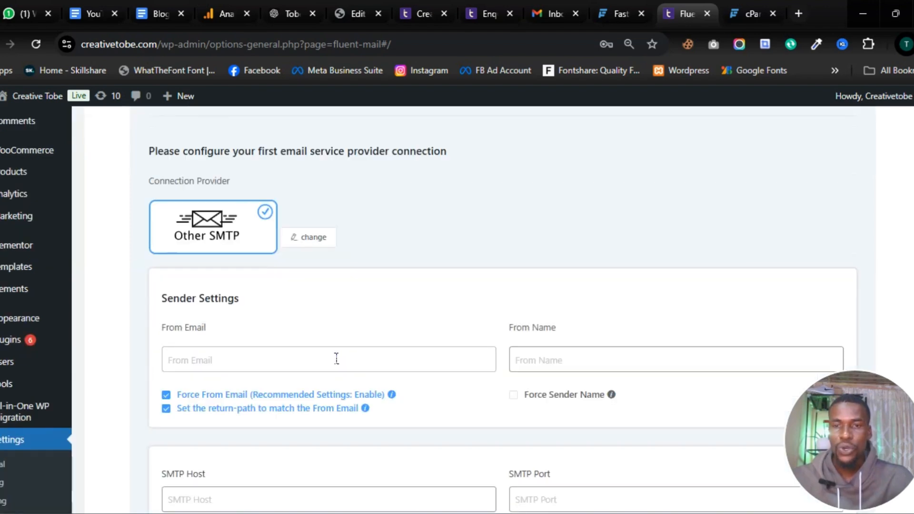
scroll(337, 359, down, 1)
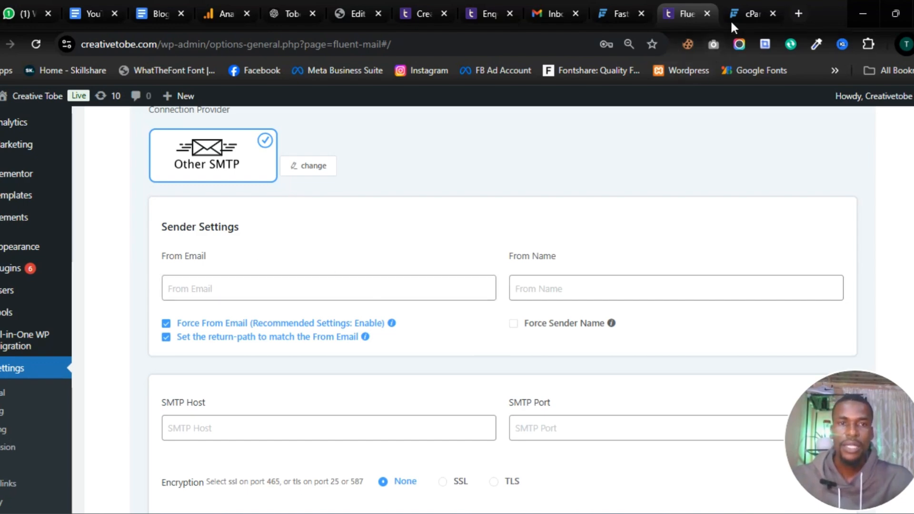
mouse_move(734, 15)
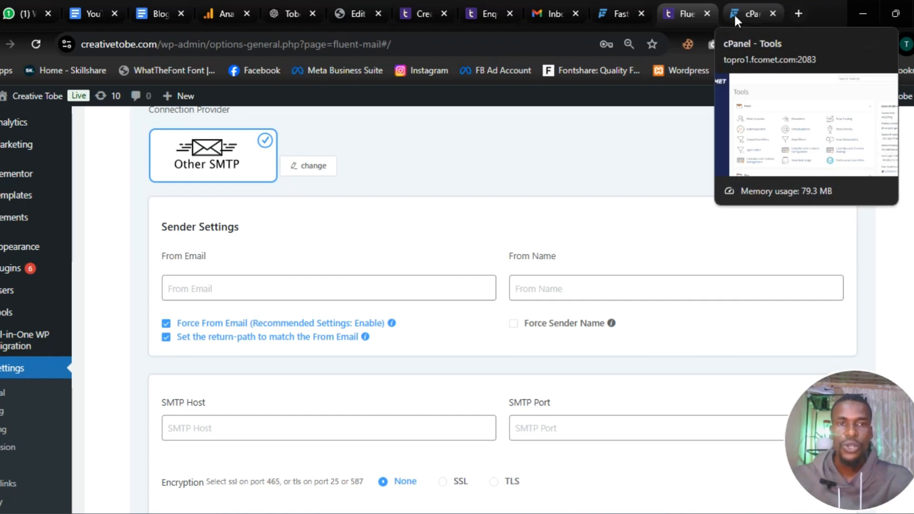
Step: Open cPanel's Email Accounts manager and start creating a new email account
click(734, 13)
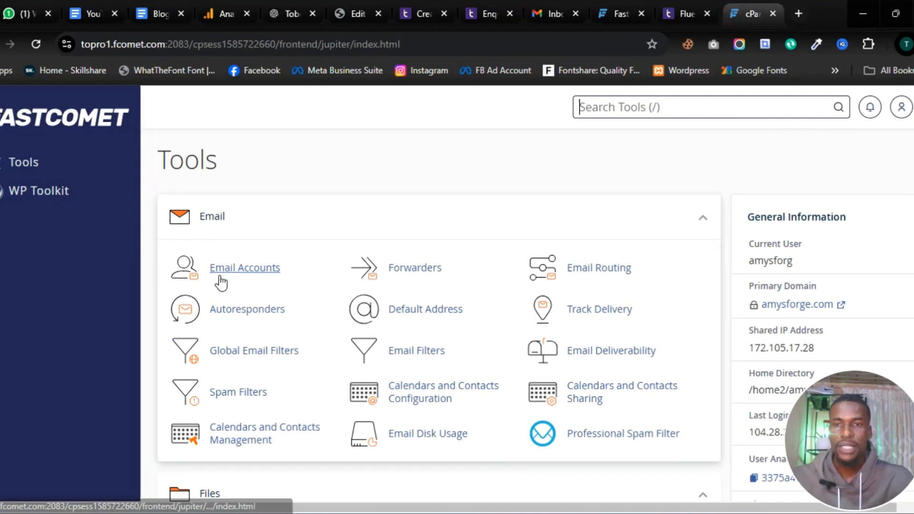
scroll(231, 277, down, 1)
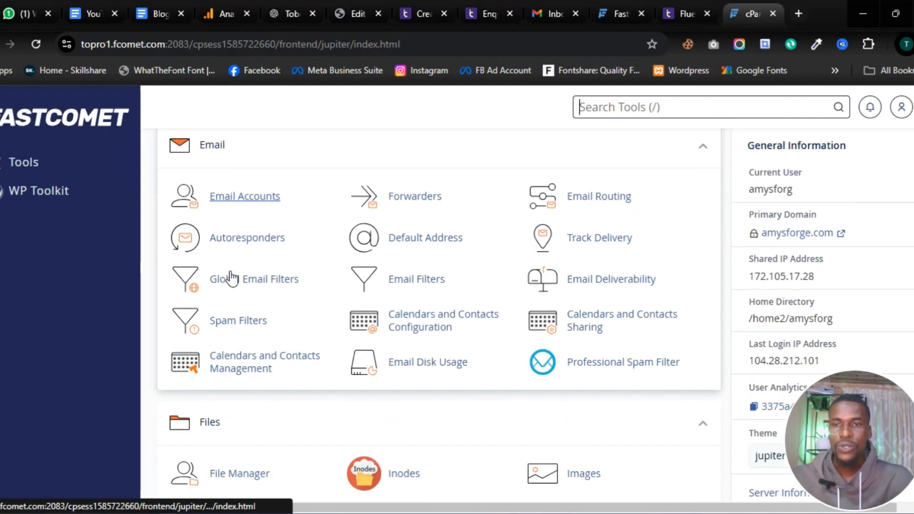
click(245, 197)
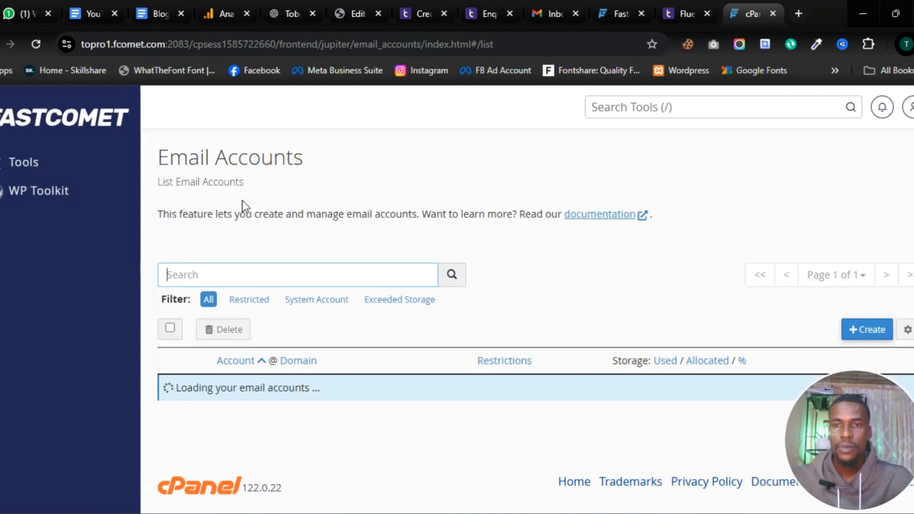
scroll(248, 231, down, 1)
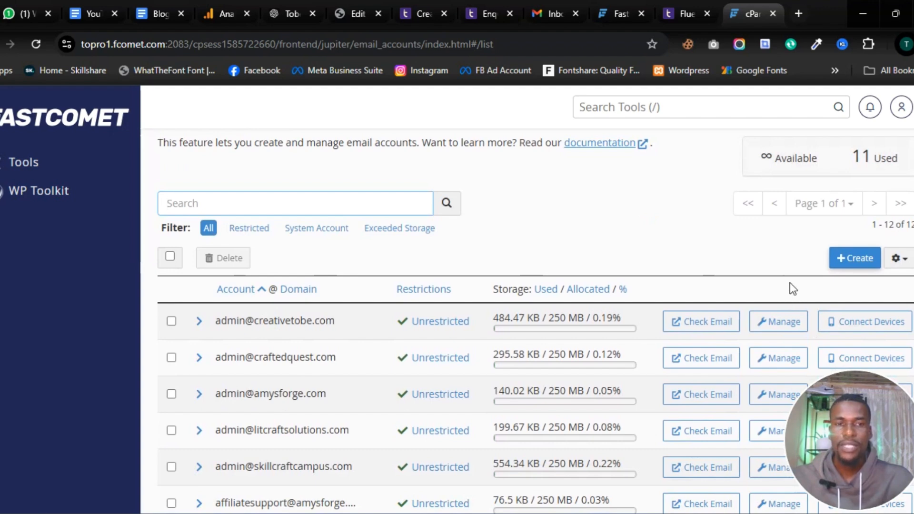
click(844, 264)
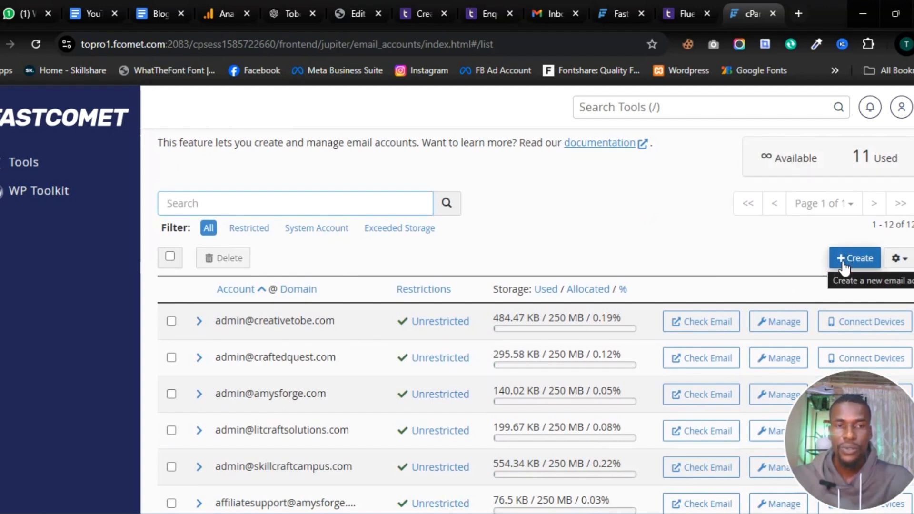
click(844, 266)
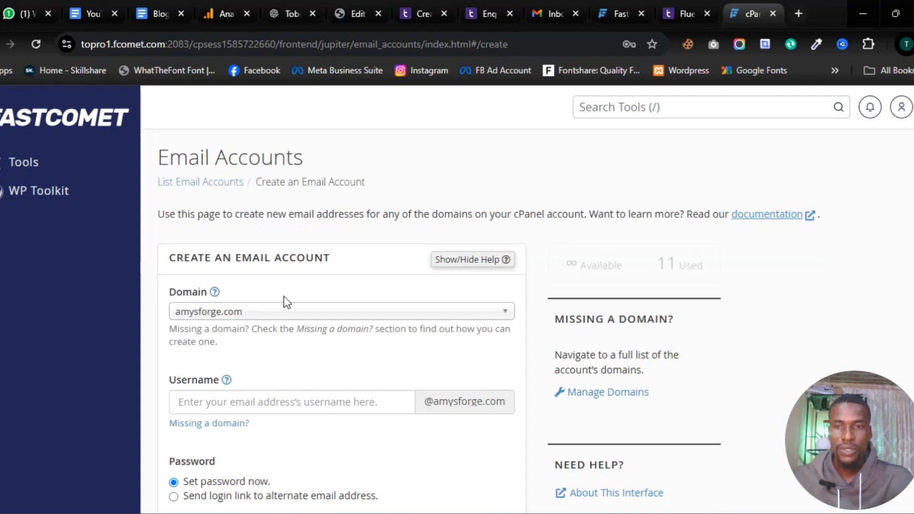
scroll(257, 320, down, 1)
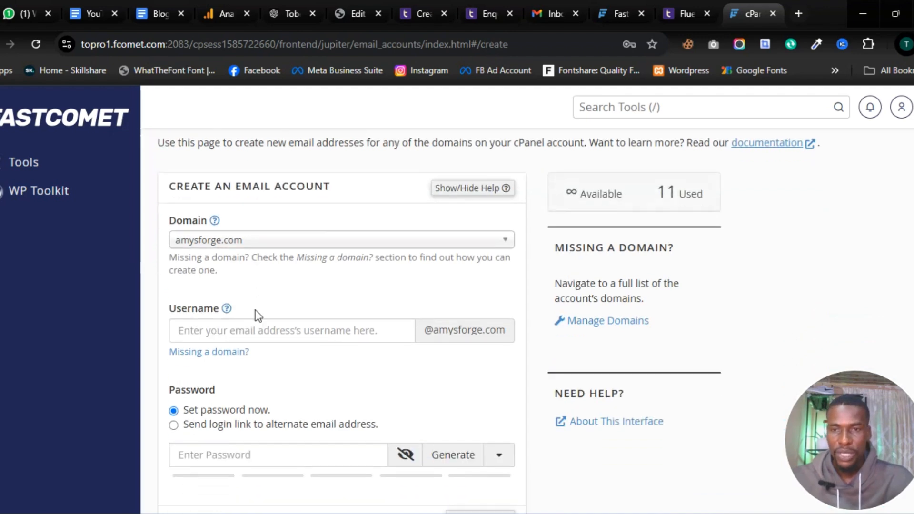
click(271, 248)
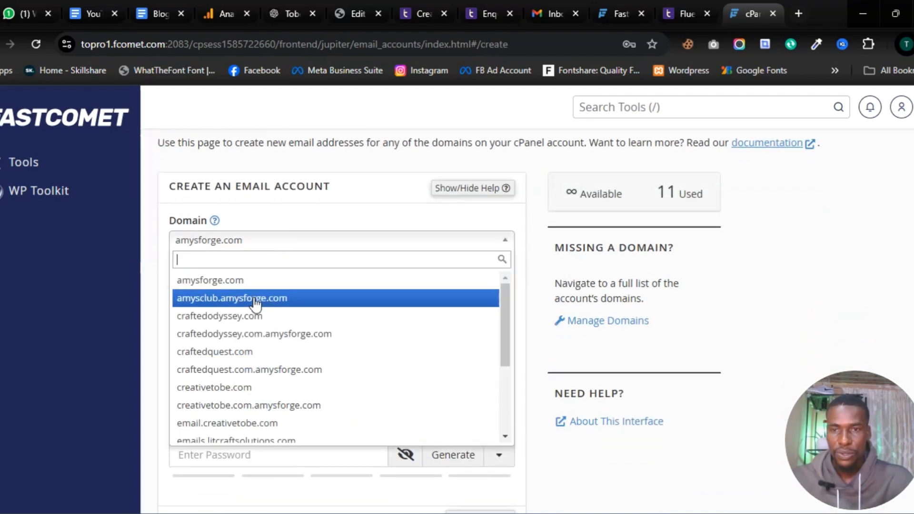
click(252, 389)
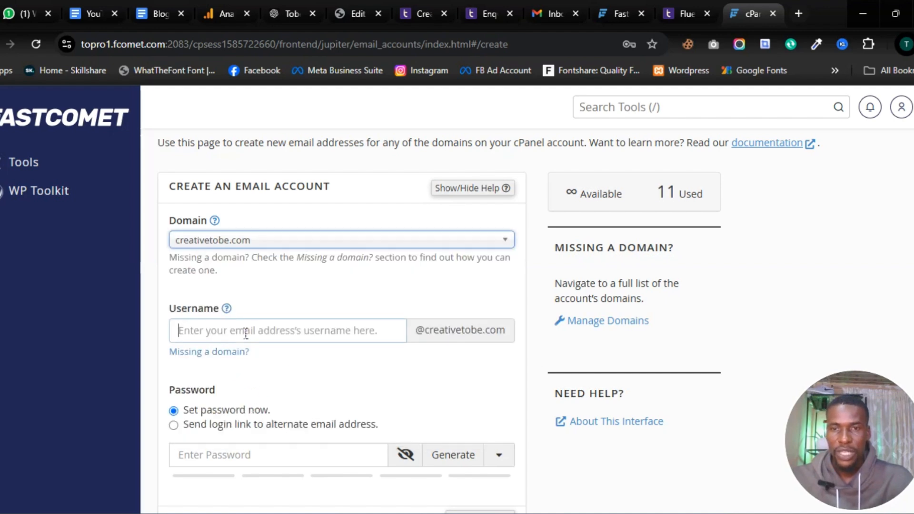
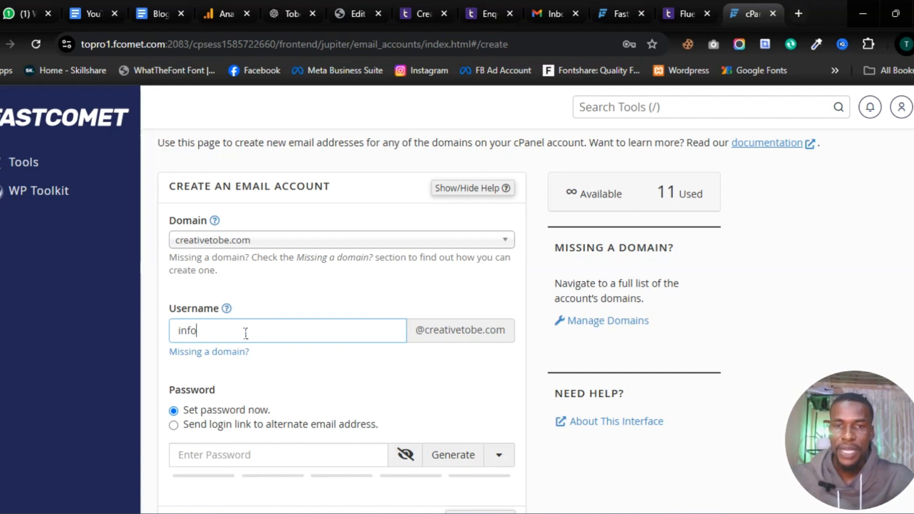
scroll(246, 333, down, 1)
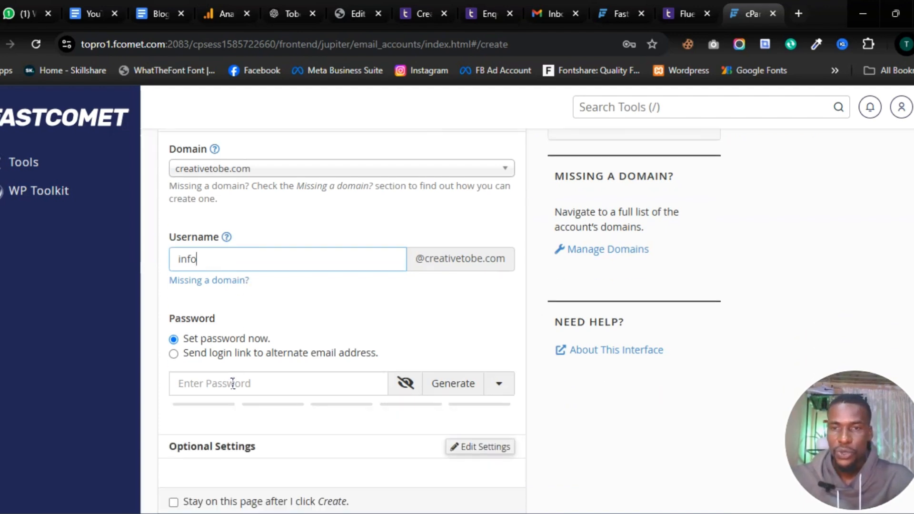
scroll(233, 383, down, 1)
click(218, 311)
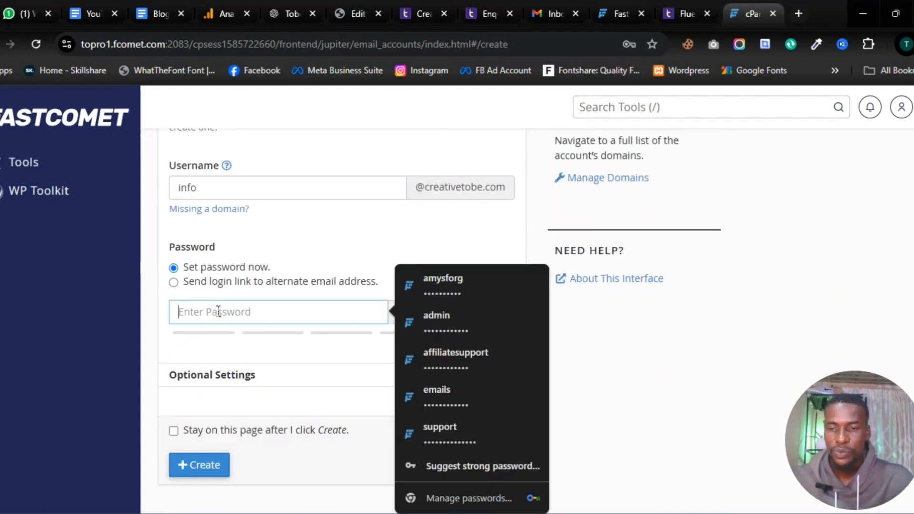
text(•••••••••••)
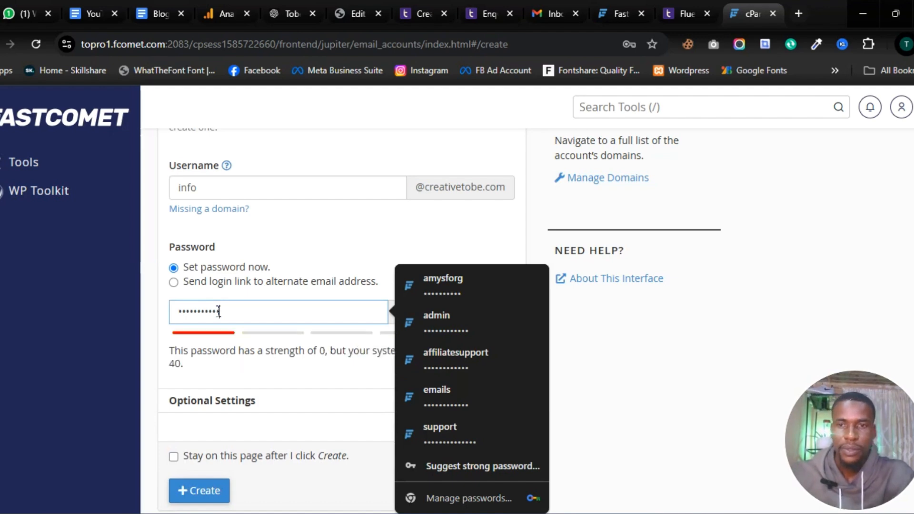
click(478, 225)
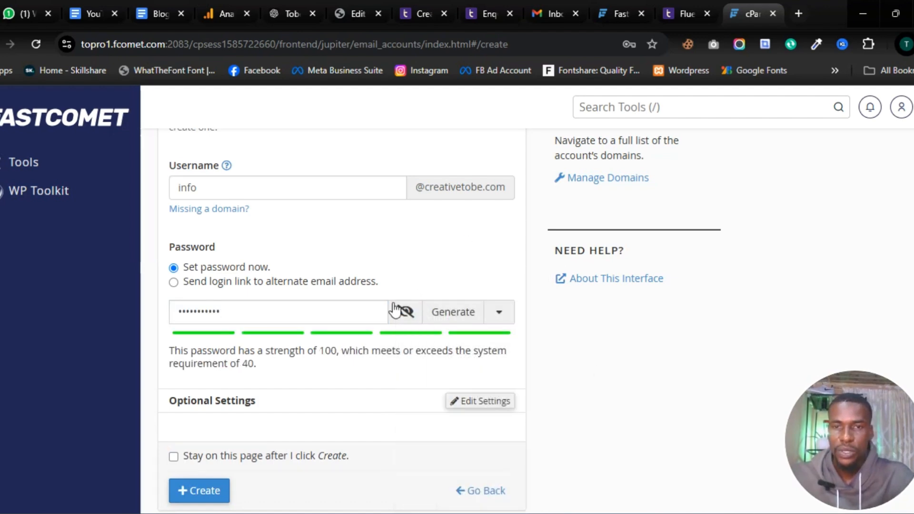
scroll(275, 404, down, 1)
scroll(277, 412, down, 1)
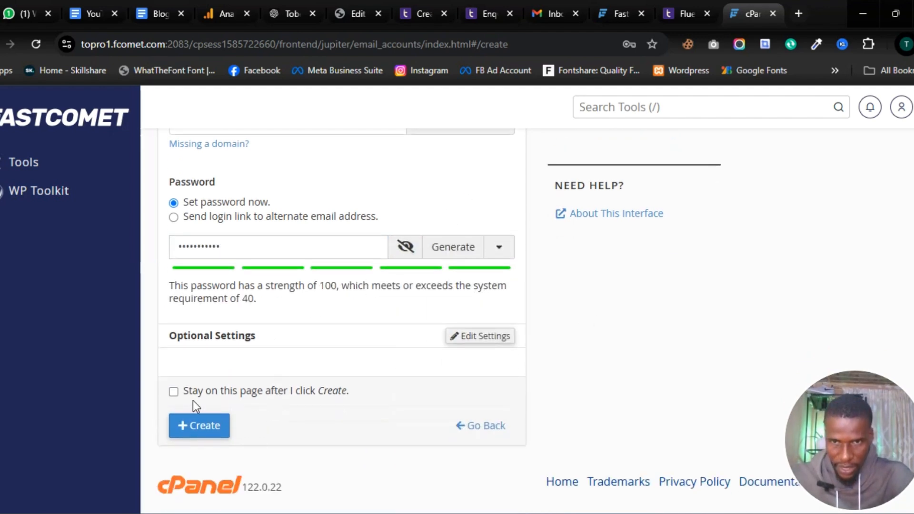
click(199, 426)
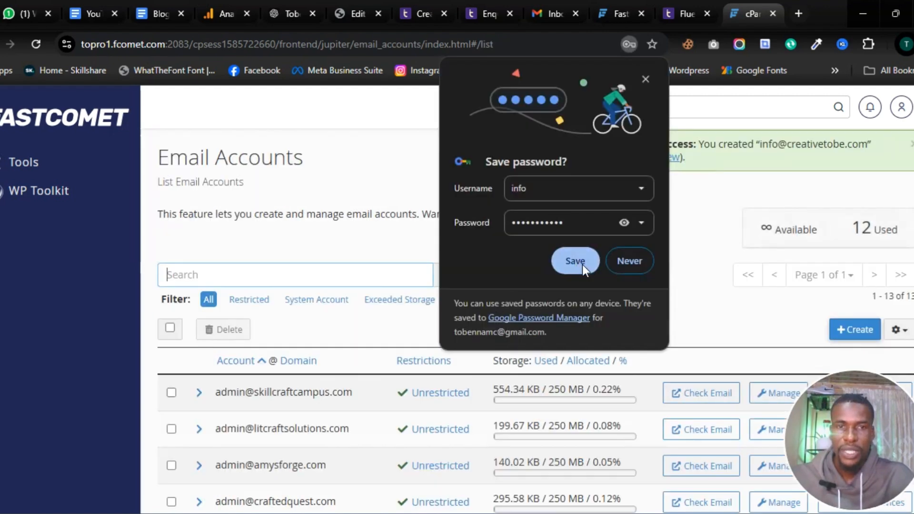
Step: Save the new password in Chrome and find the info@ account in the Email Accounts list
click(578, 261)
scroll(271, 384, down, 4)
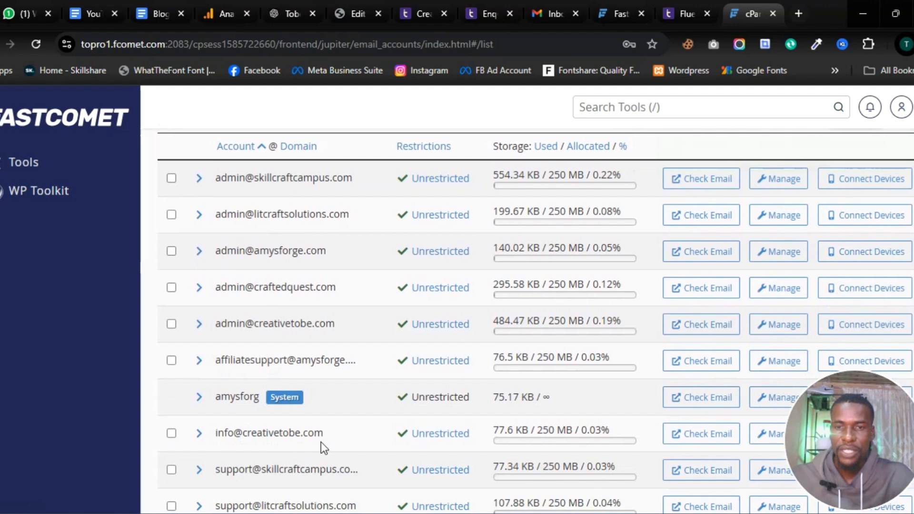
scroll(325, 436, down, 3)
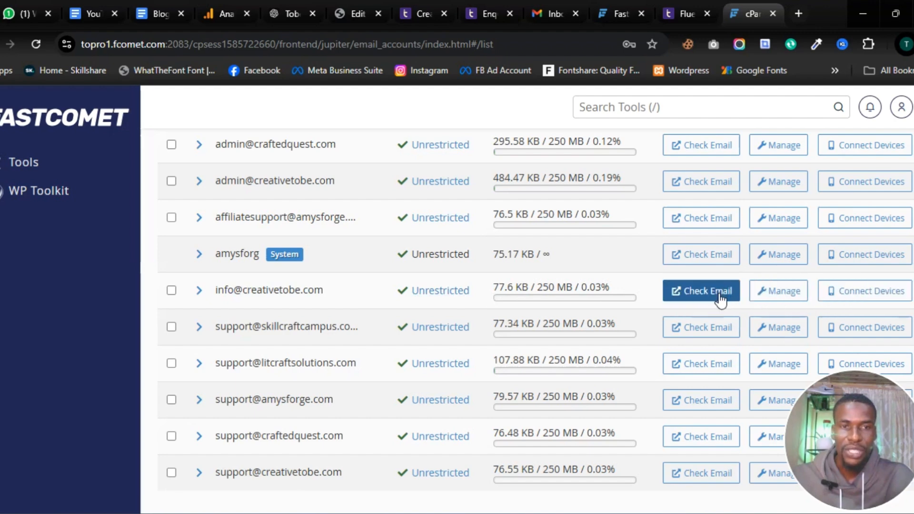
click(842, 304)
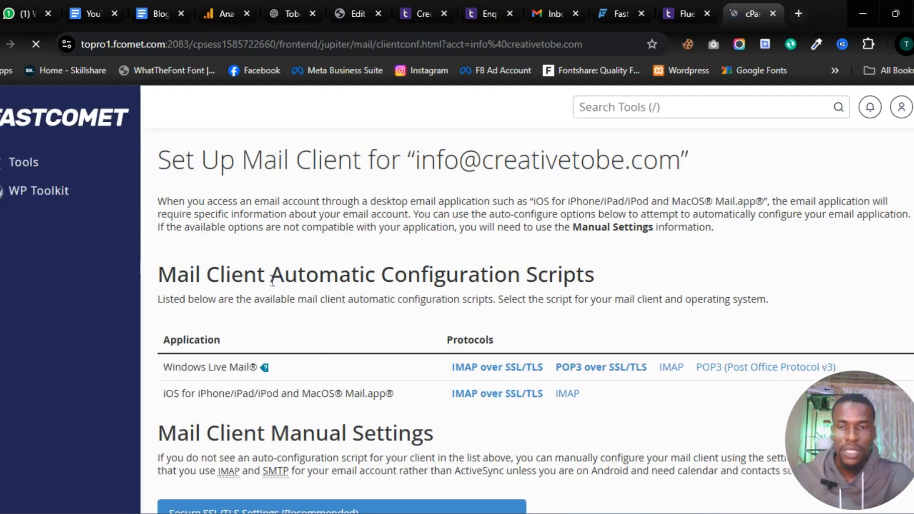
scroll(271, 316, down, 5)
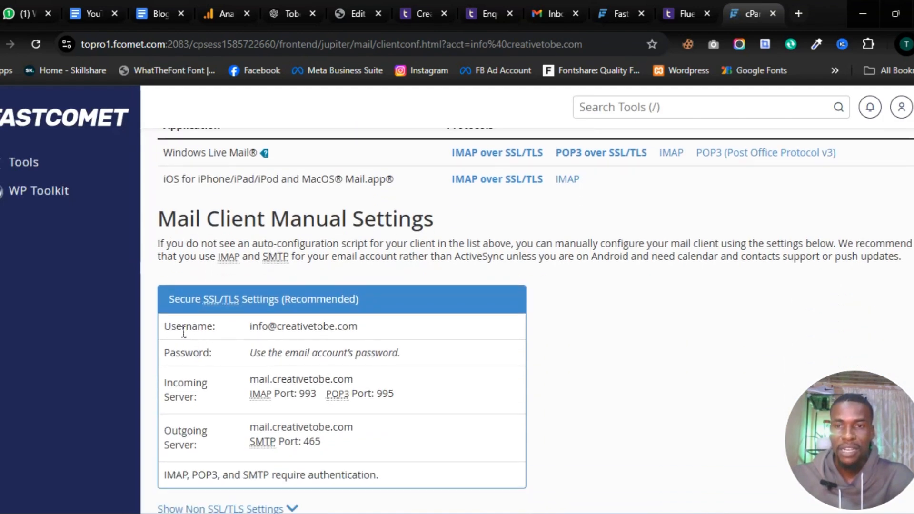
scroll(198, 398, down, 1)
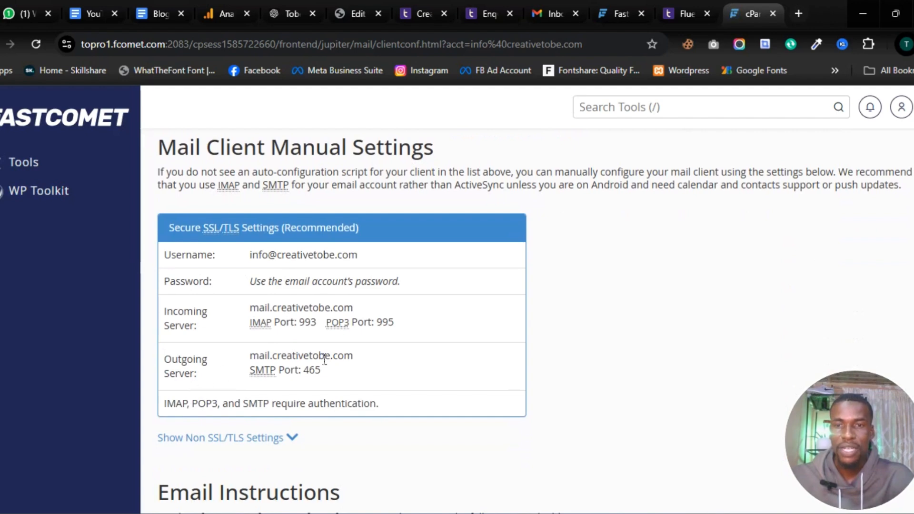
scroll(304, 327, up, 1)
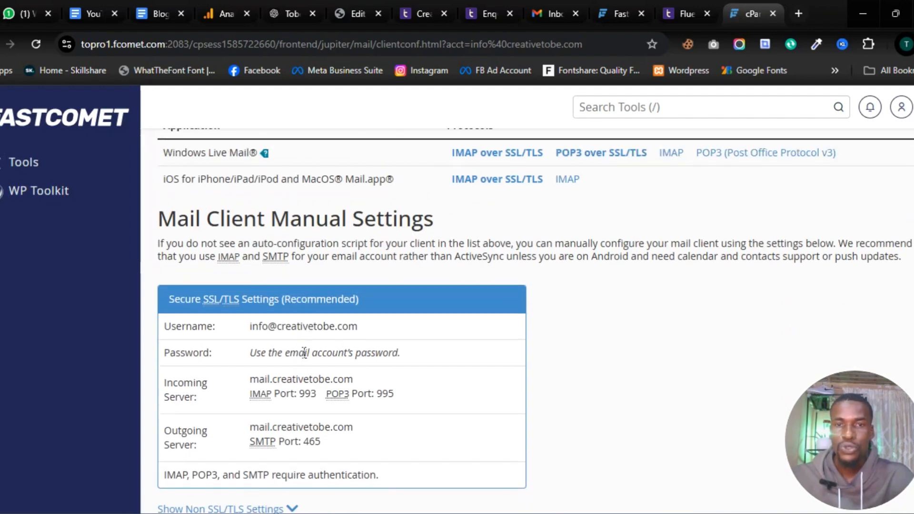
scroll(304, 352, up, 1)
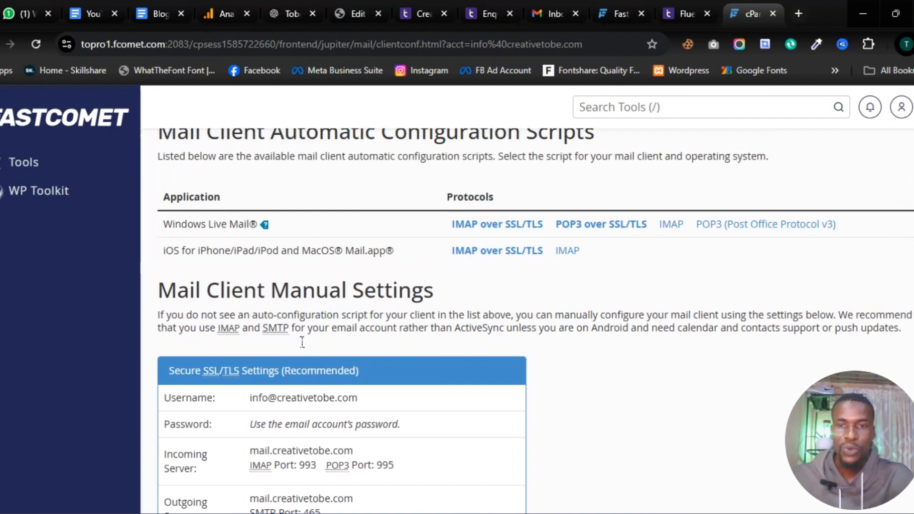
scroll(286, 381, down, 2)
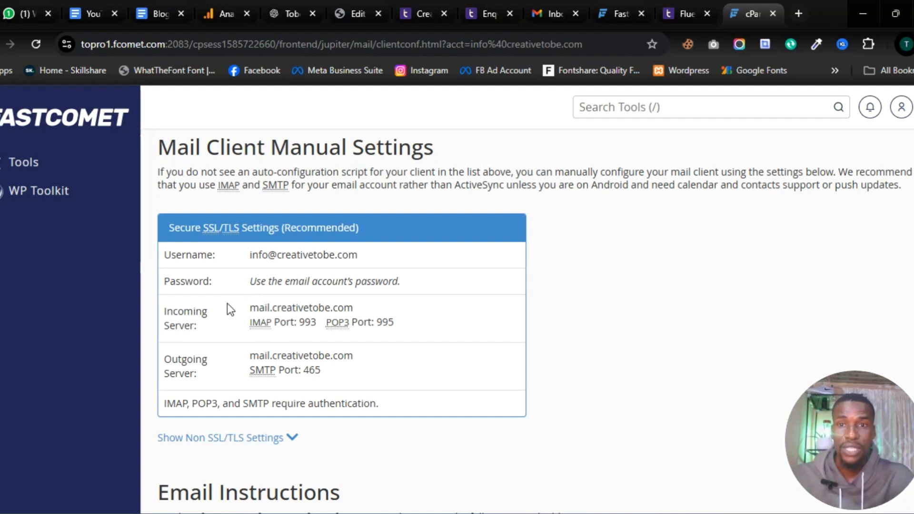
Step: In FluentSMTP, set From Email to the site's info@ address and From Name to Creative Tobe
click(673, 12)
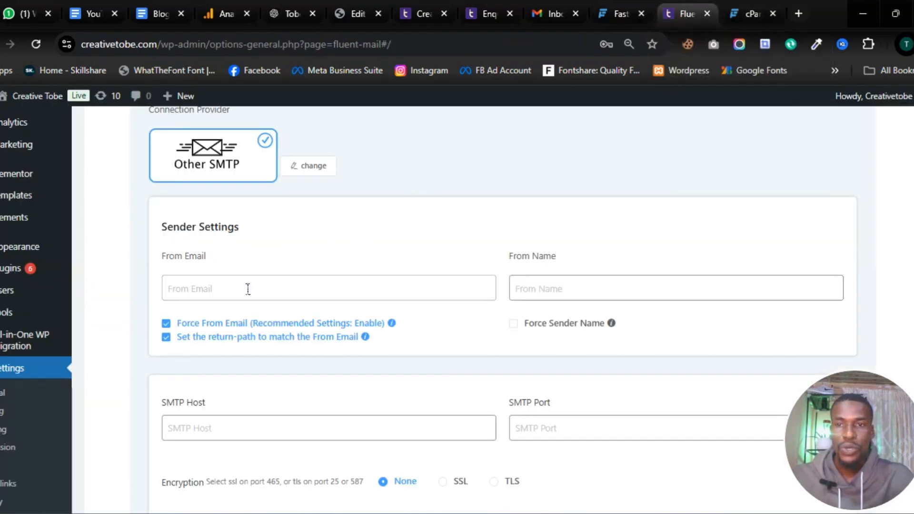
click(200, 287)
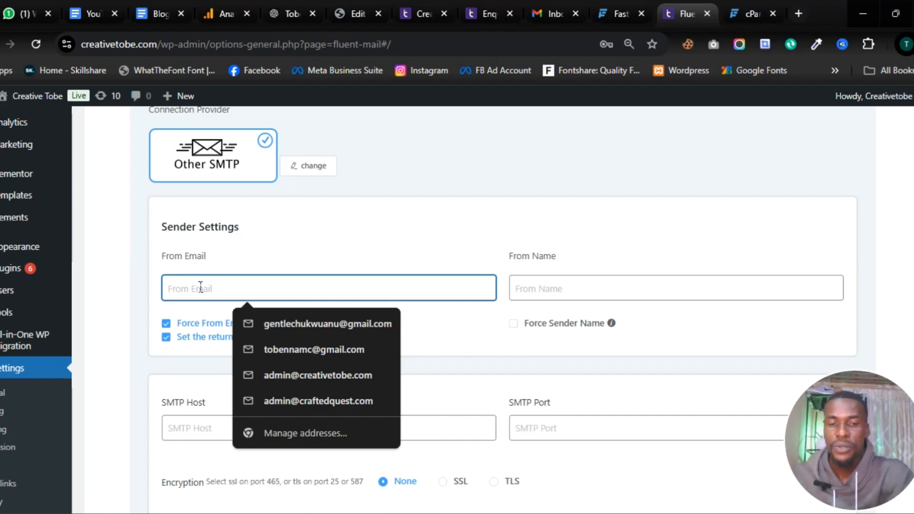
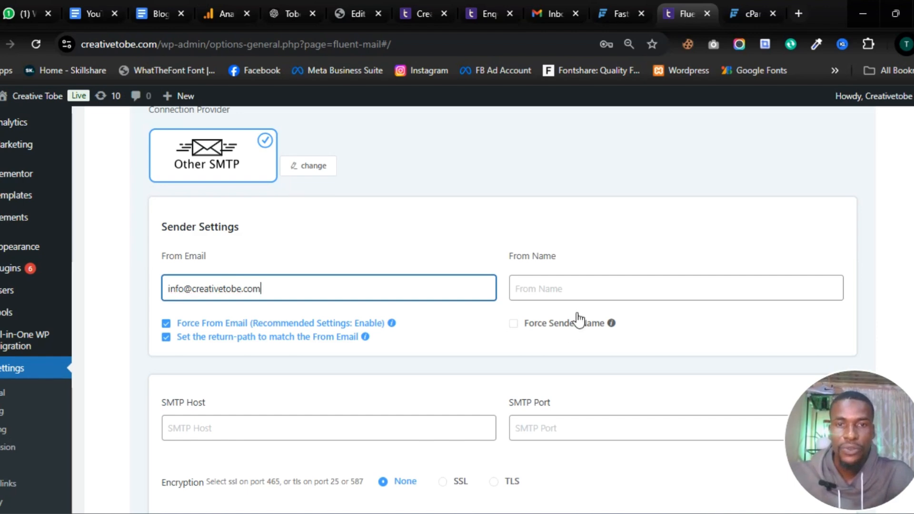
click(574, 289)
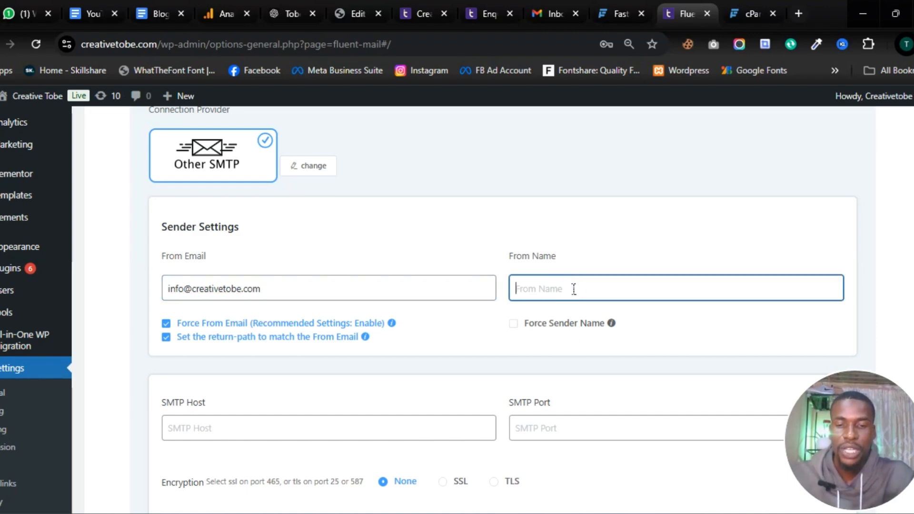
text(Crea)
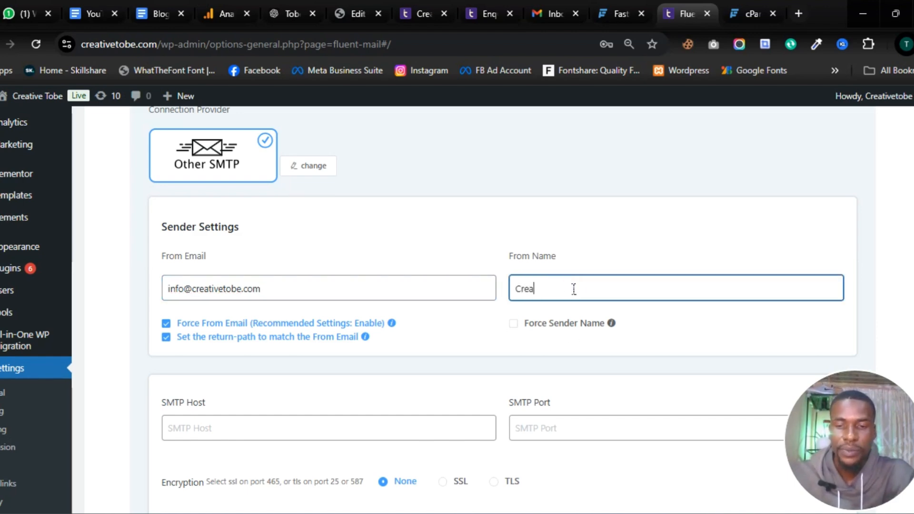
text(tive )
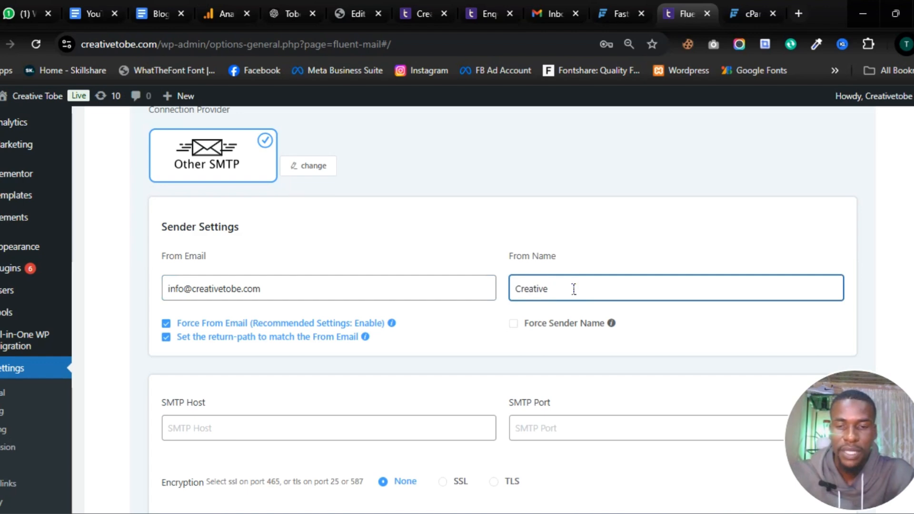
text(Tobe)
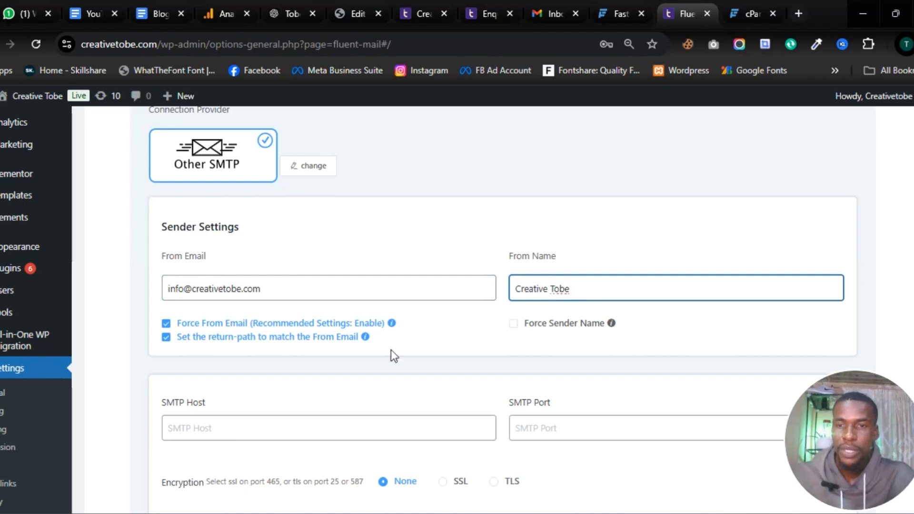
scroll(276, 409, down, 2)
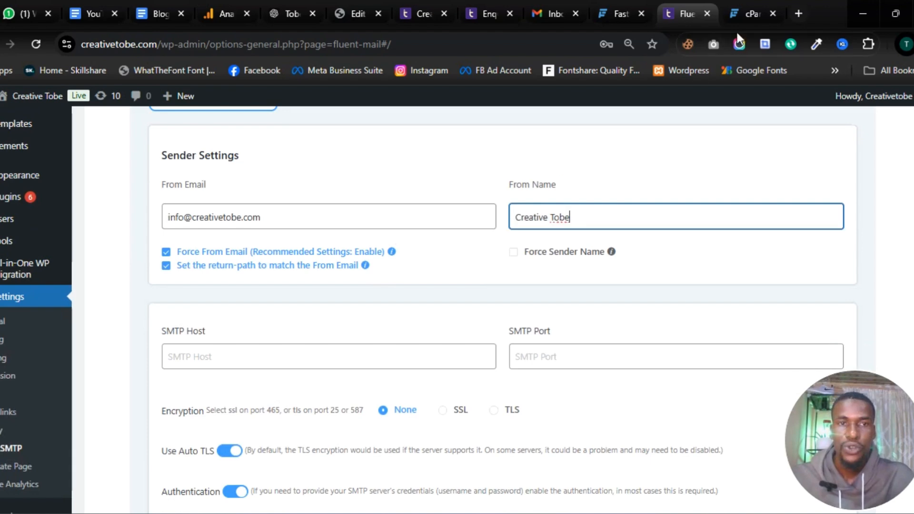
click(743, 19)
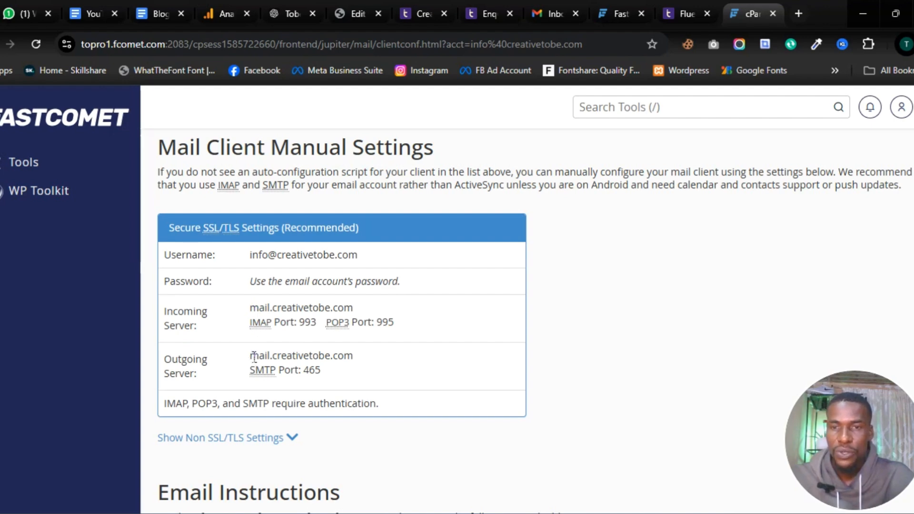
Step: Copy the outgoing host mail.creativetobe.com from cPanel into FluentSMTP's SMTP Host field
drag(251, 358, 351, 361)
right_click(338, 362)
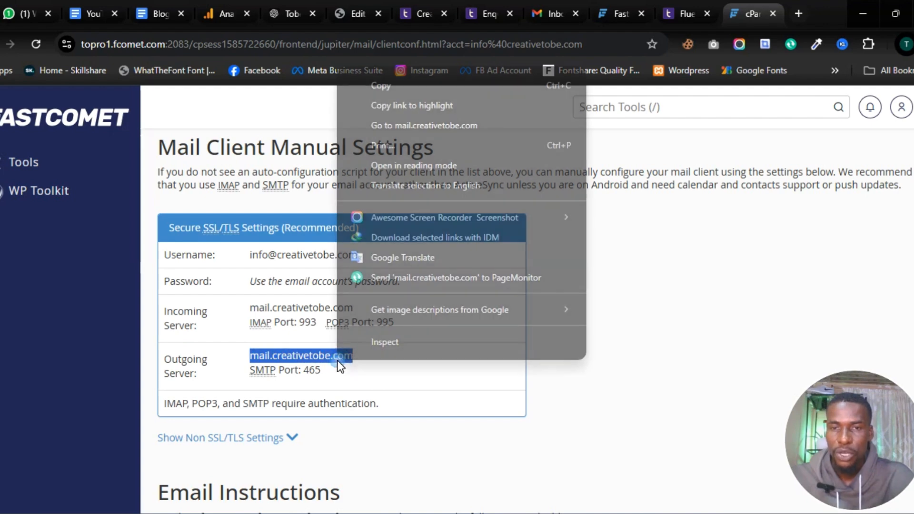
click(399, 86)
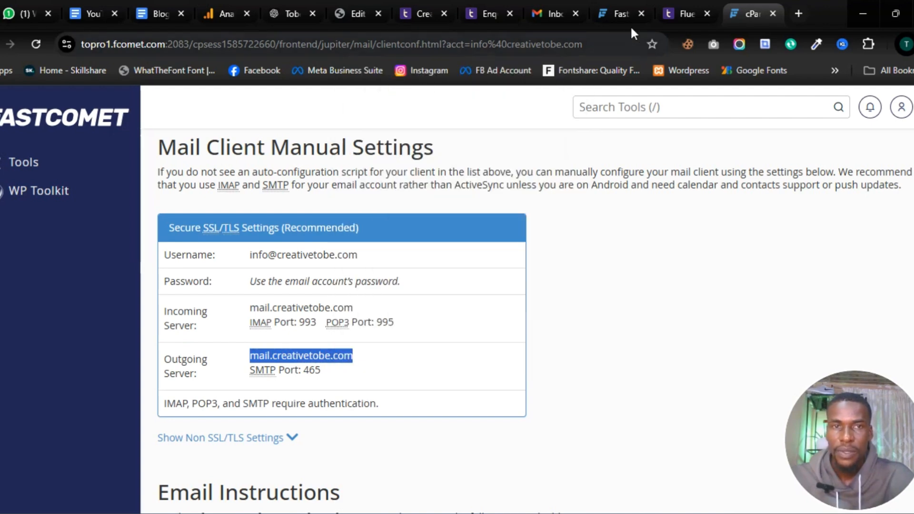
click(681, 13)
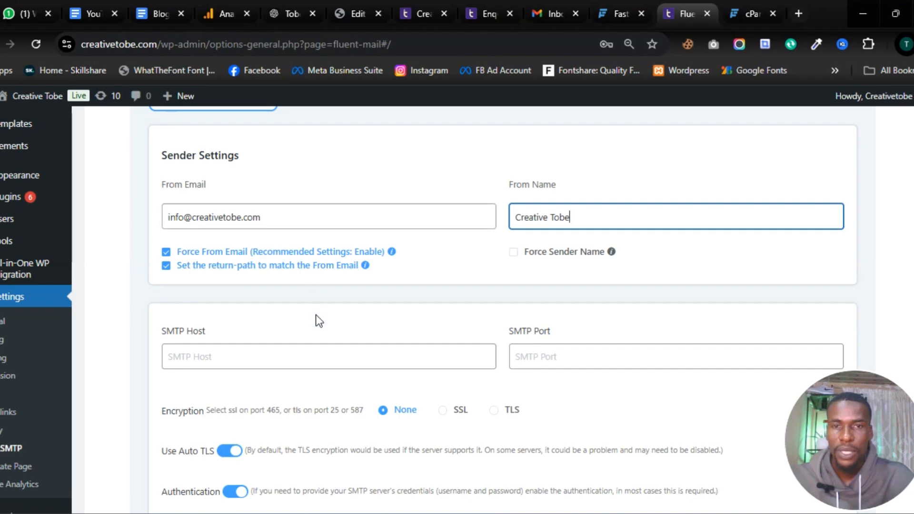
click(275, 357)
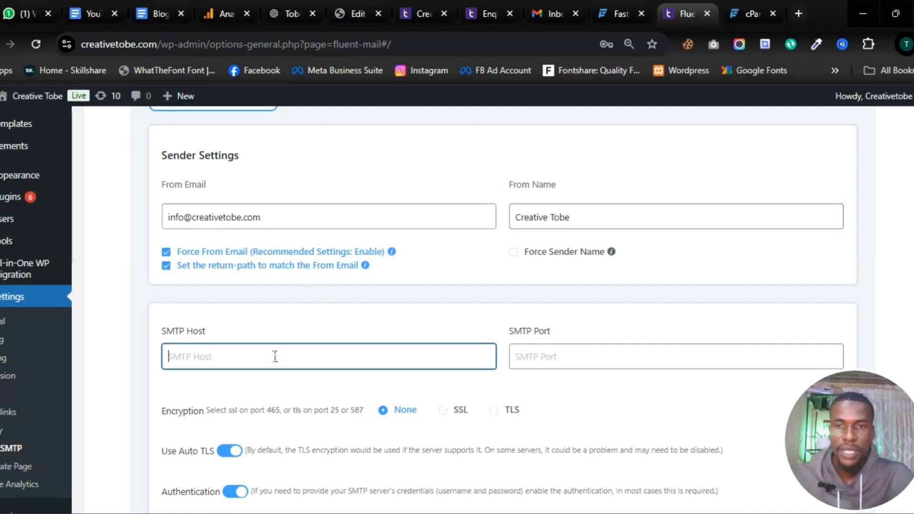
key(ctrl+v)
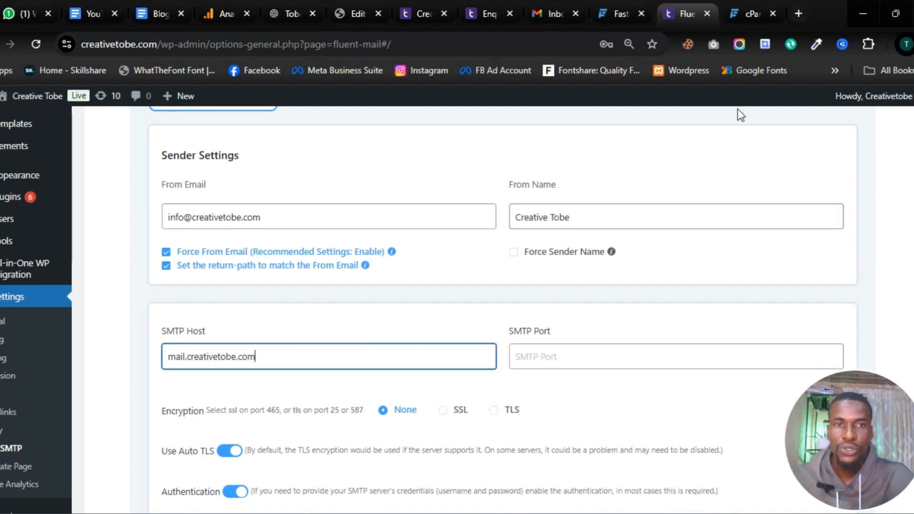
Step: Set FluentSMTP's SMTP Port to 465 from cPanel and select SSL encryption
click(746, 8)
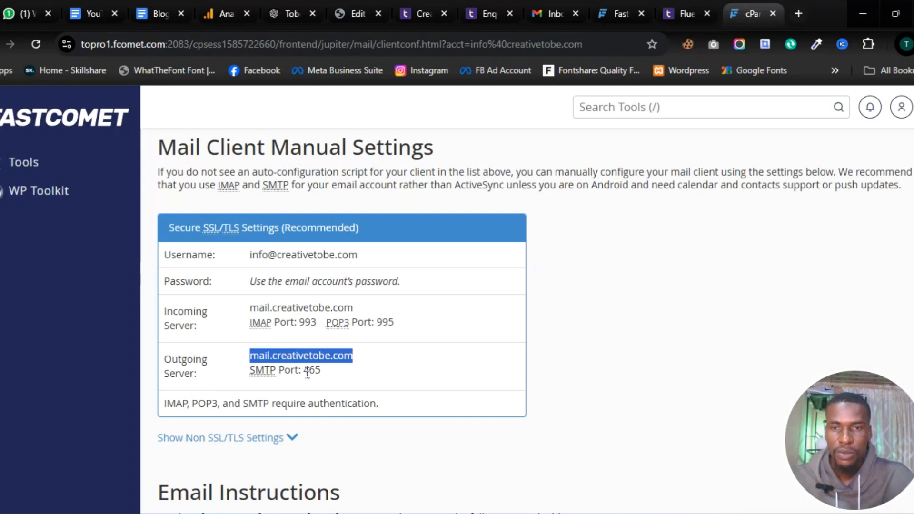
drag(305, 371, 321, 374)
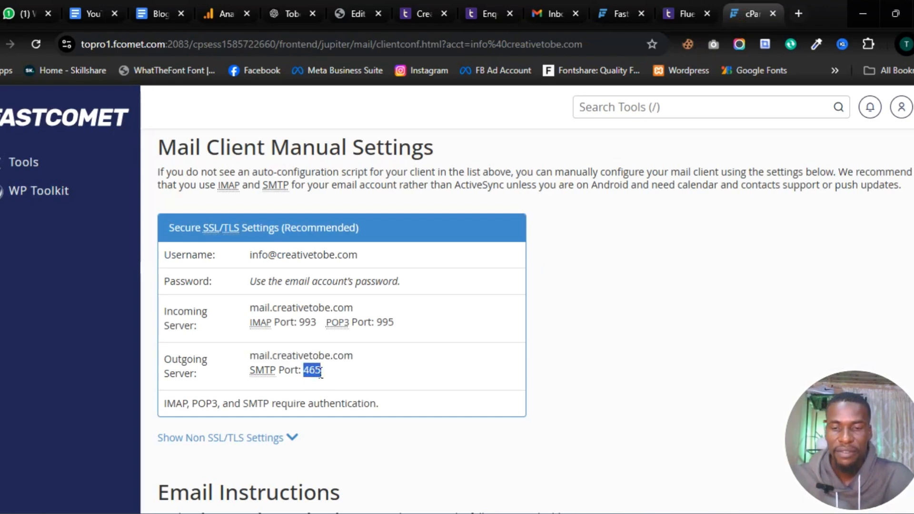
click(686, 15)
click(547, 361)
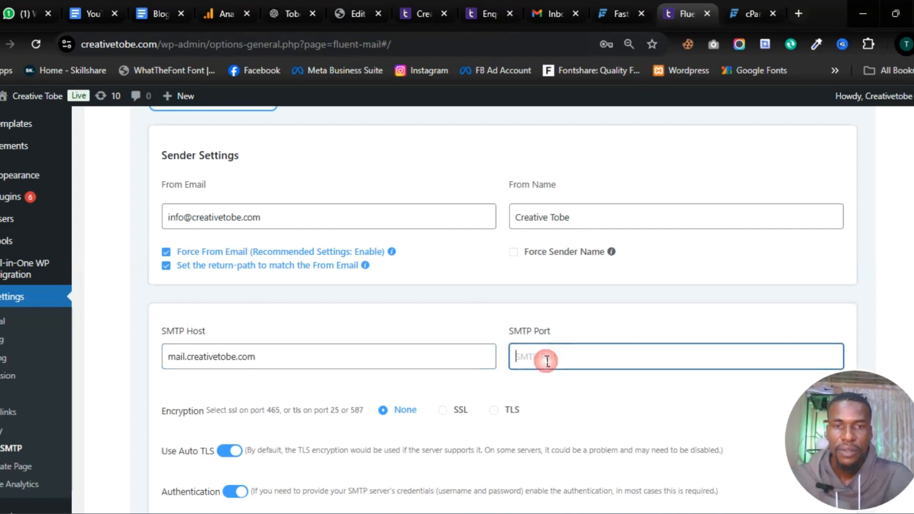
key(ctrl+v)
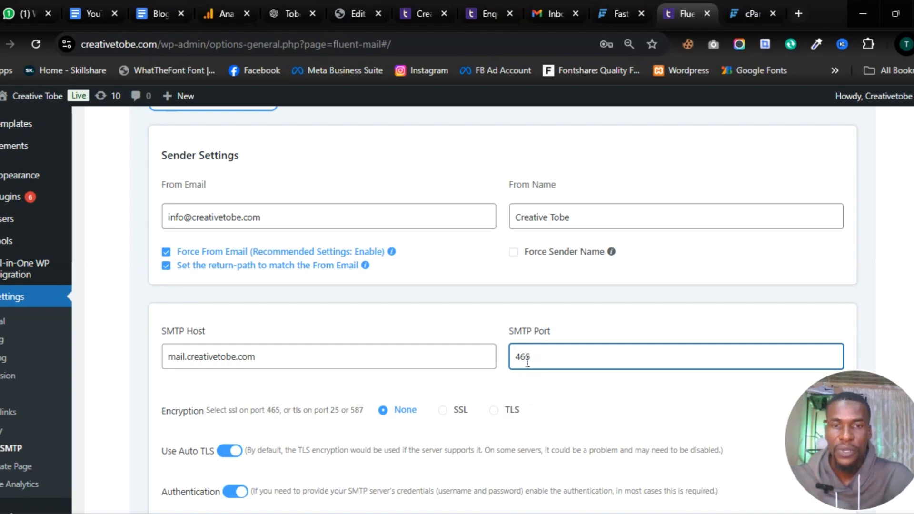
click(447, 416)
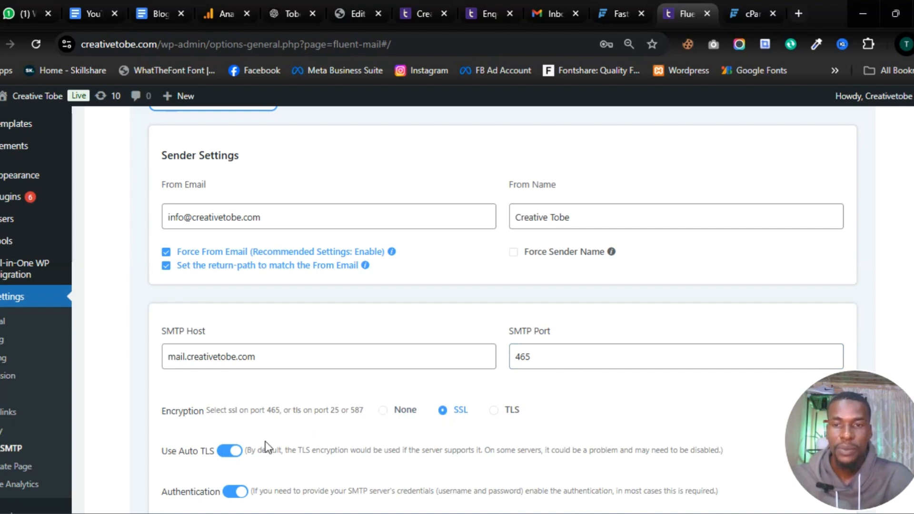
scroll(267, 438, down, 5)
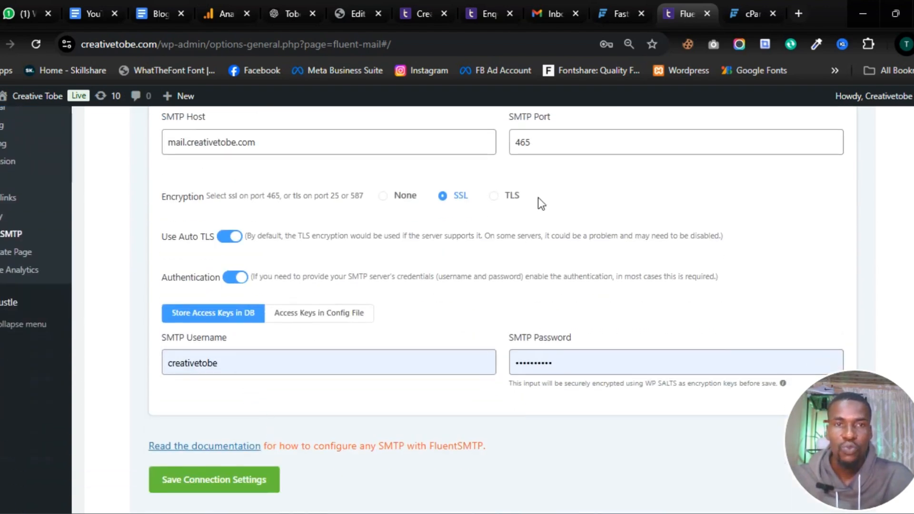
Step: Copy the mailbox username from cPanel into FluentSMTP's SMTP Username field
click(745, 15)
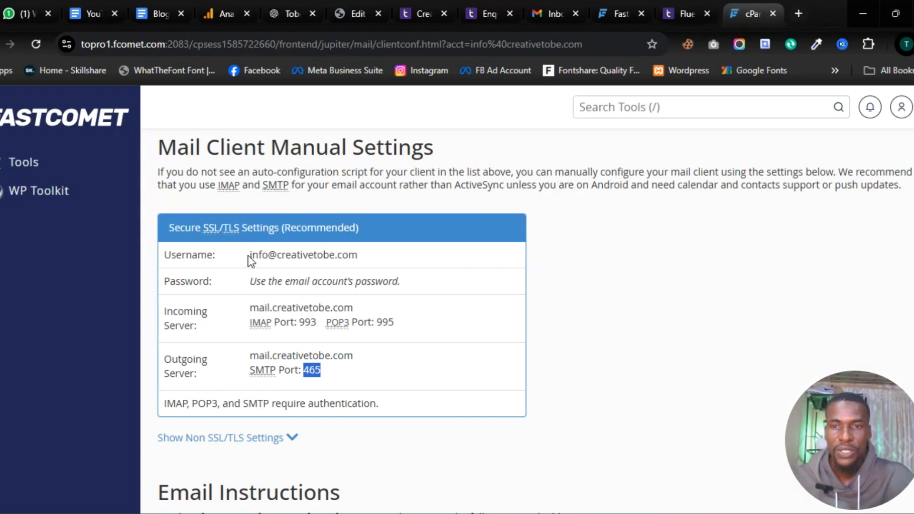
drag(250, 256, 358, 258)
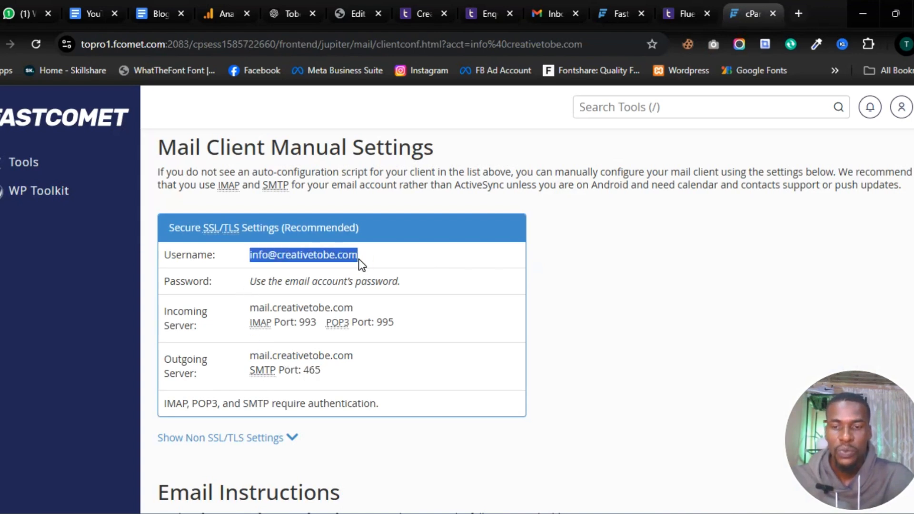
click(684, 15)
click(263, 367)
key(ctrl+a)
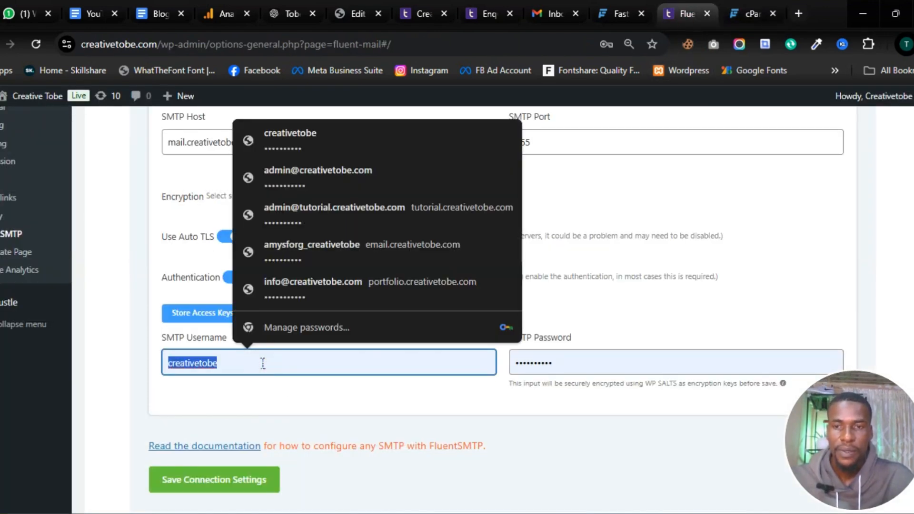
key(ctrl+v)
Step: Clear the autofilled SMTP password and type the info@ mailbox's password instead
click(563, 365)
key(ctrl+a)
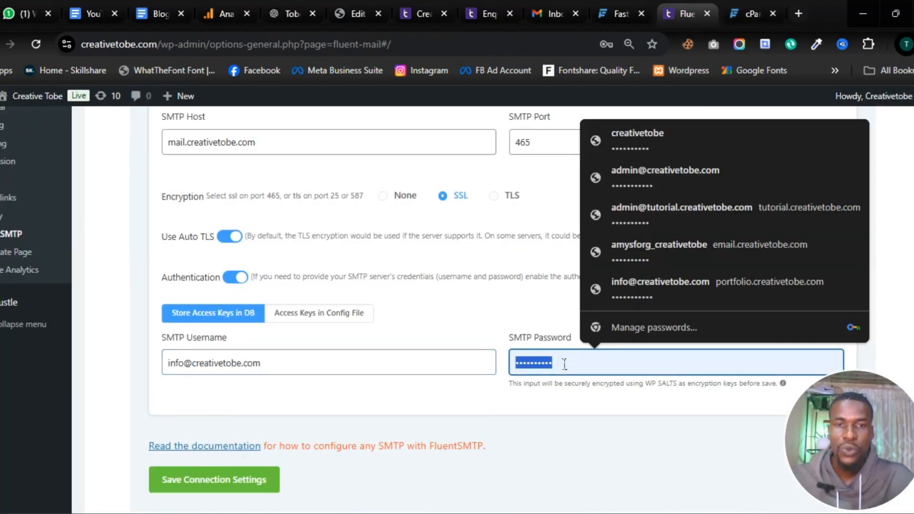
key(BackSpace)
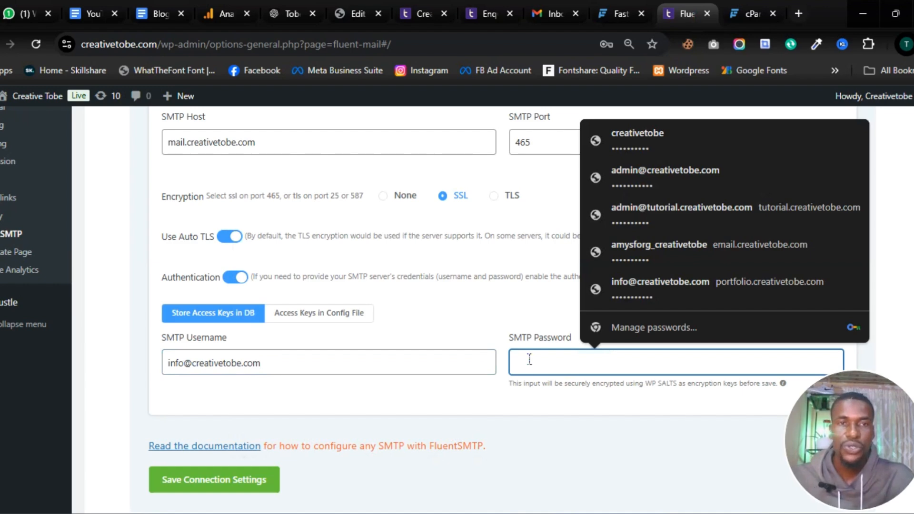
click(739, 15)
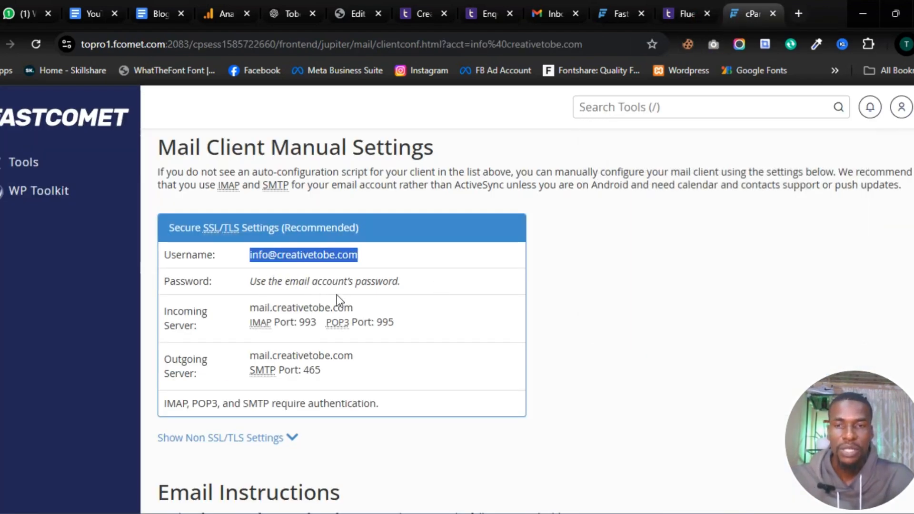
click(686, 14)
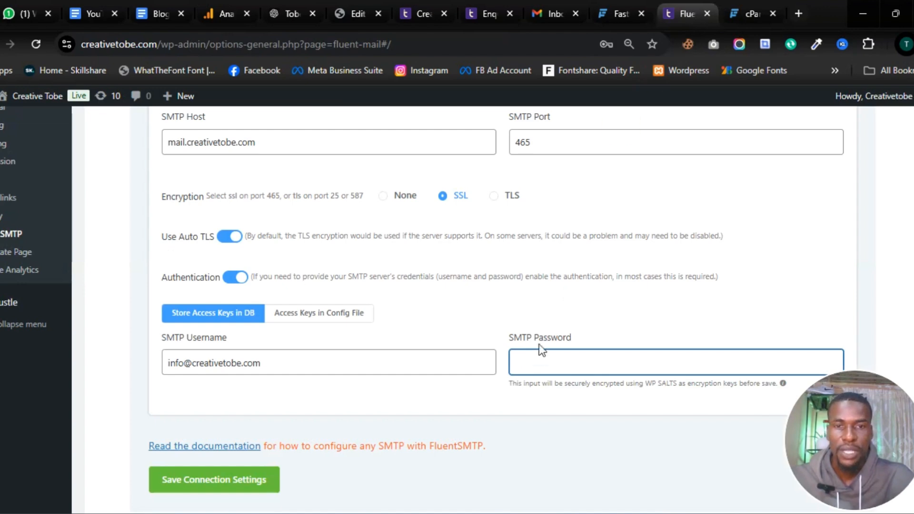
click(534, 365)
text(••)
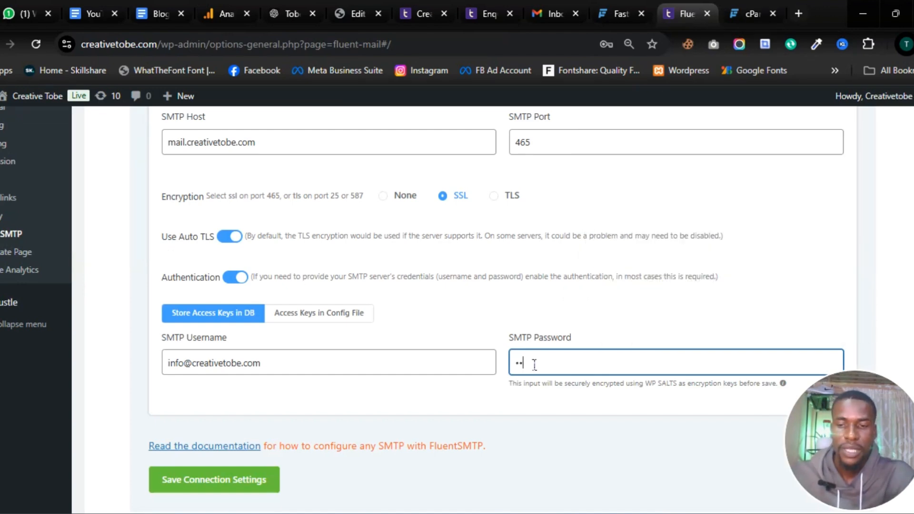
text(•••••••••)
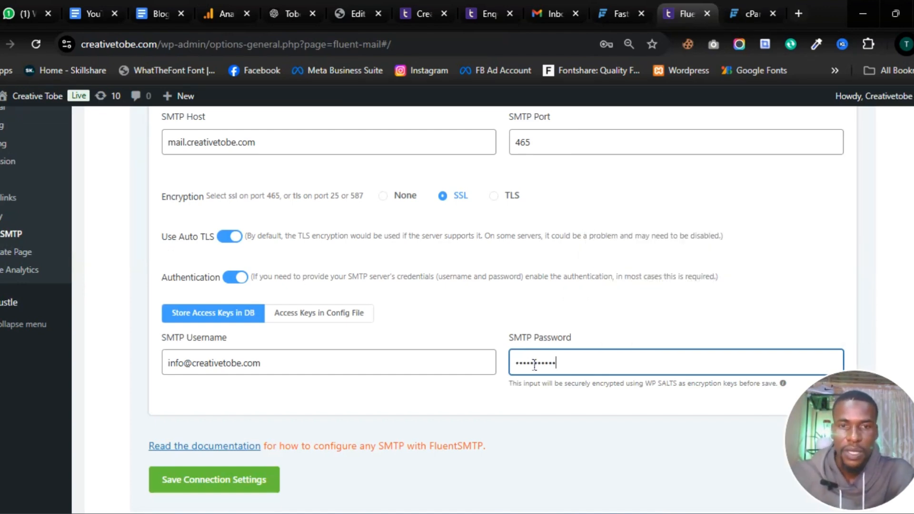
scroll(298, 403, down, 1)
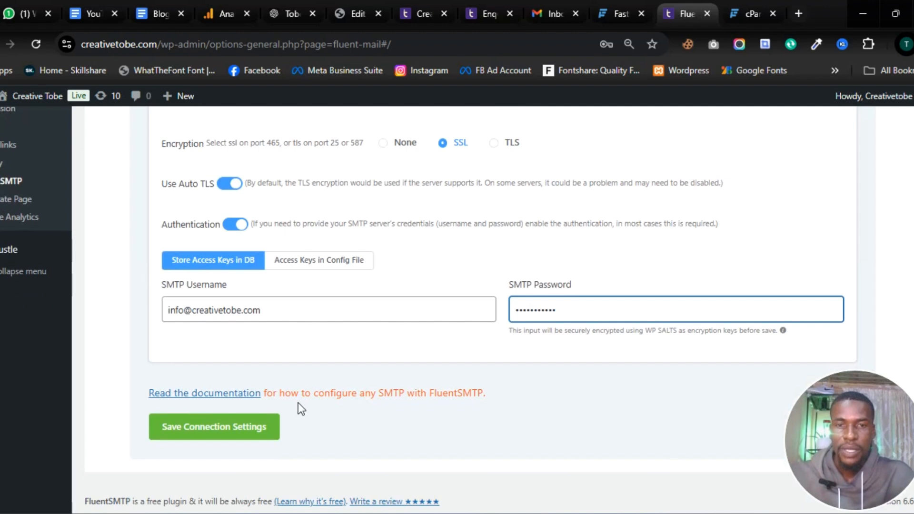
Step: Save the SMTP connection, then send a test email from the info mailbox to the Gmail address
click(219, 439)
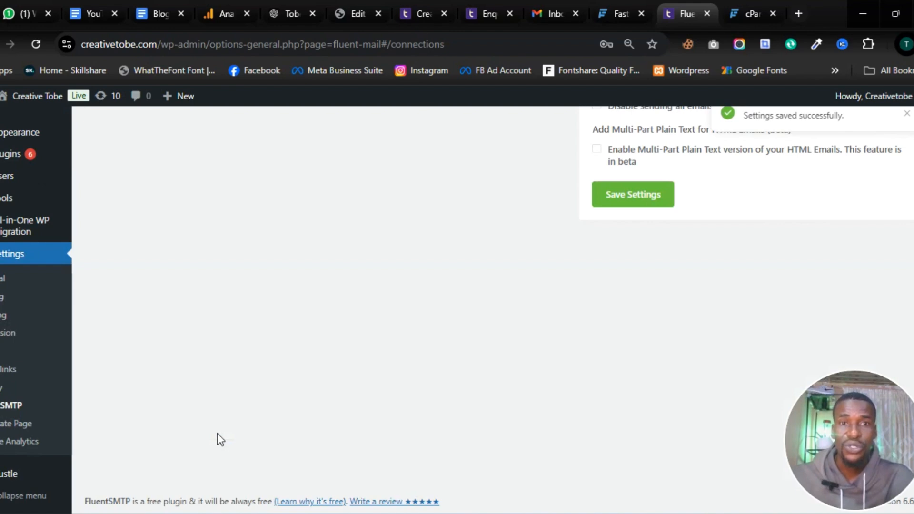
scroll(357, 330, up, 7)
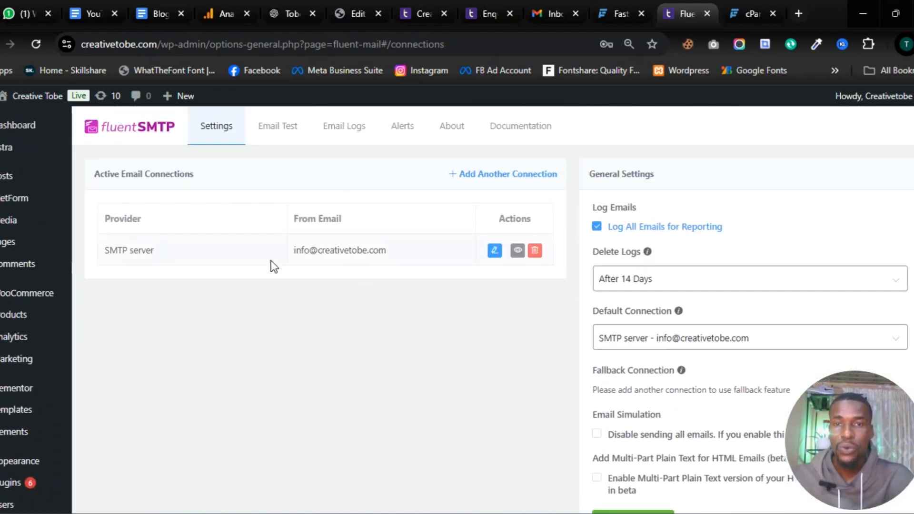
click(284, 133)
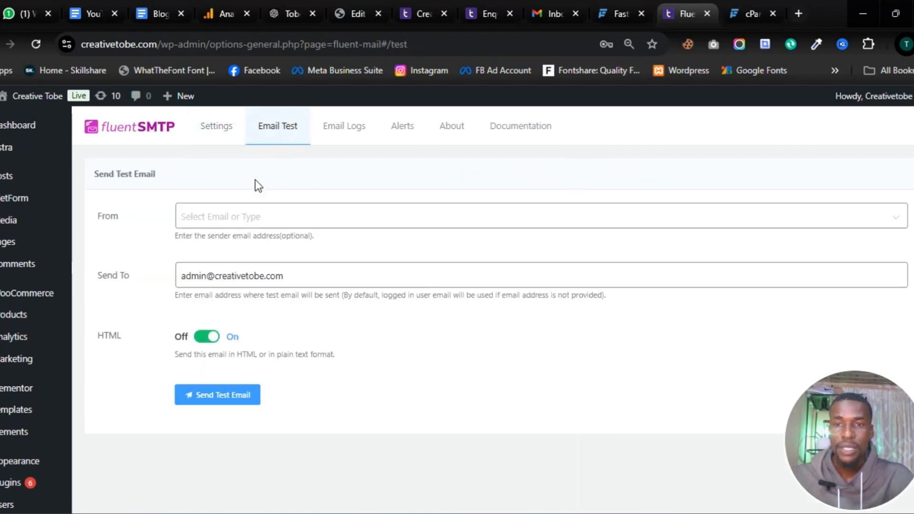
click(235, 224)
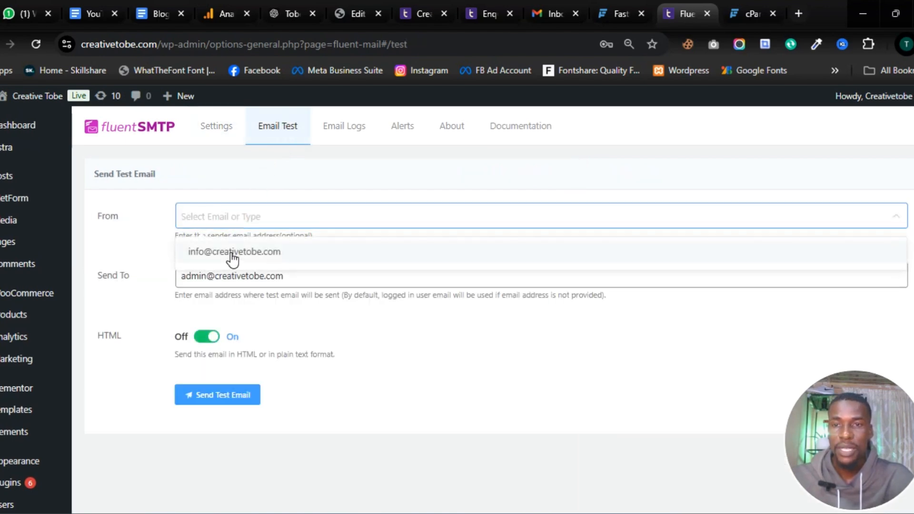
click(231, 252)
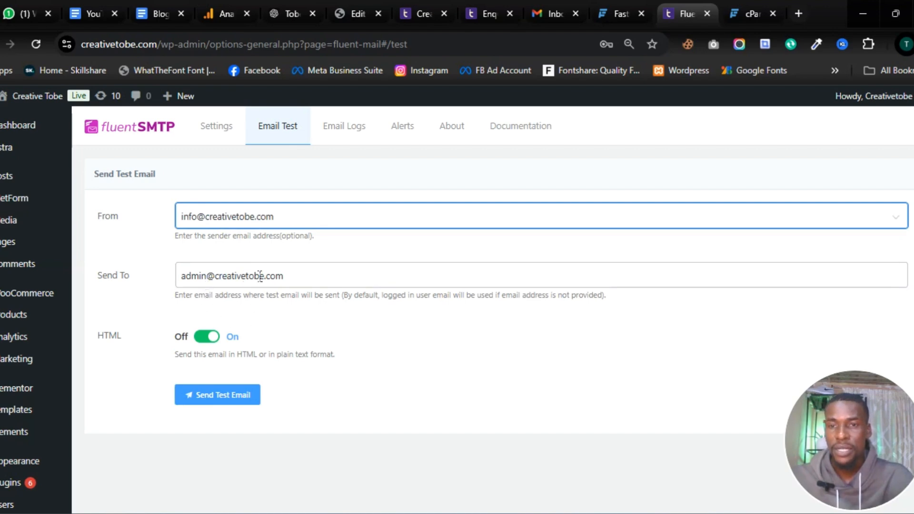
click(295, 273)
key(ctrl+a)
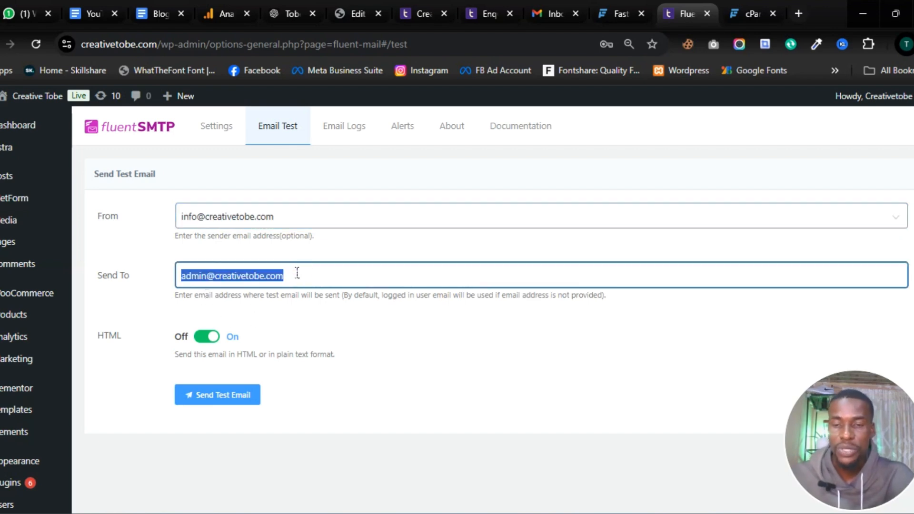
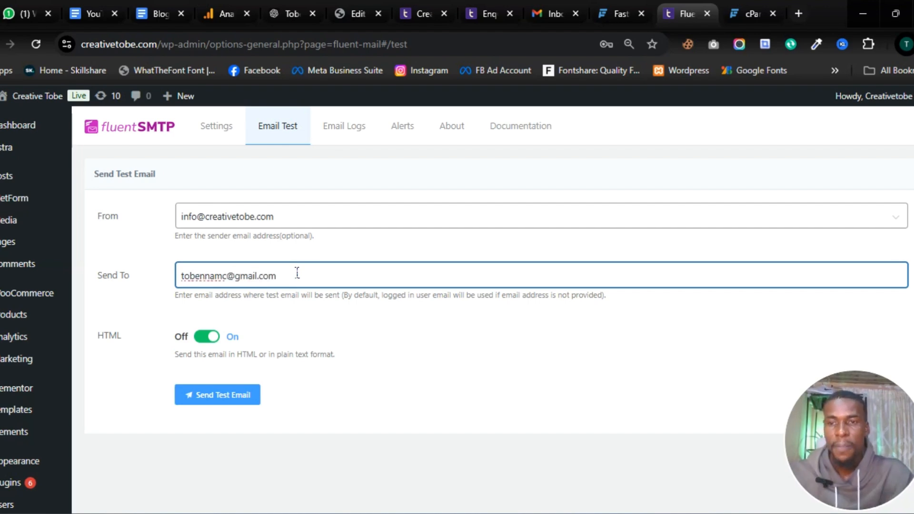
click(224, 404)
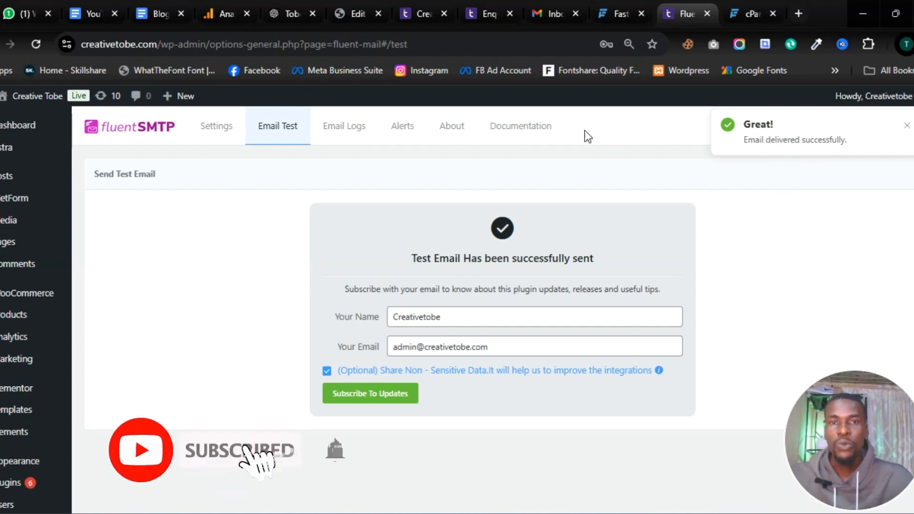
Step: On the reloaded enquiry page, autofill the saved name and email address, and set Subject to Graphic
click(482, 17)
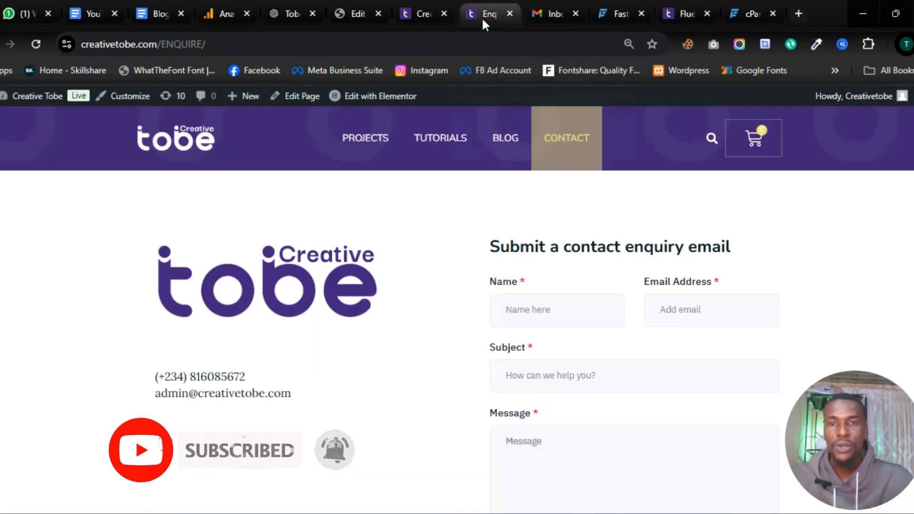
click(33, 44)
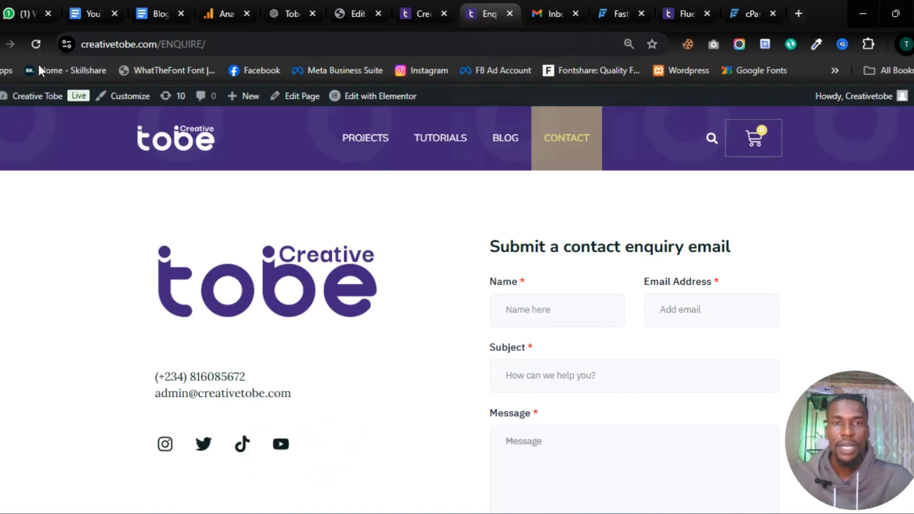
click(555, 319)
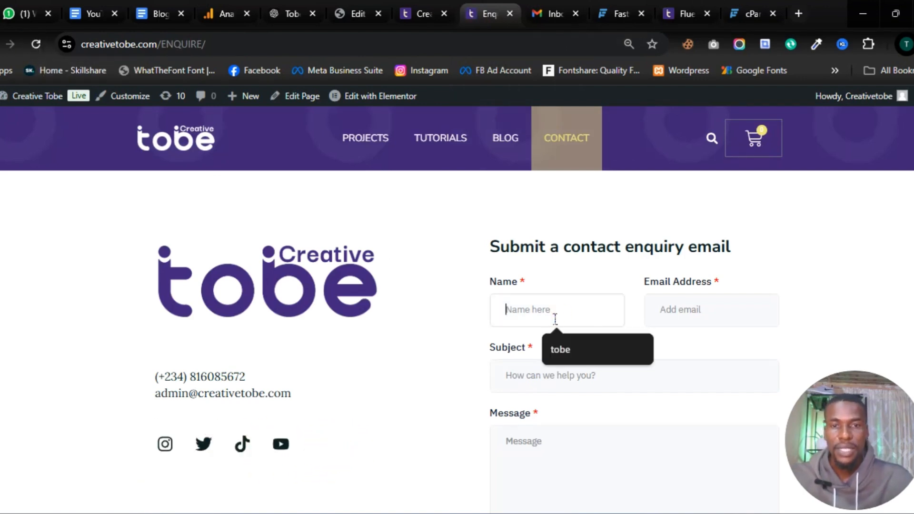
click(565, 348)
click(691, 314)
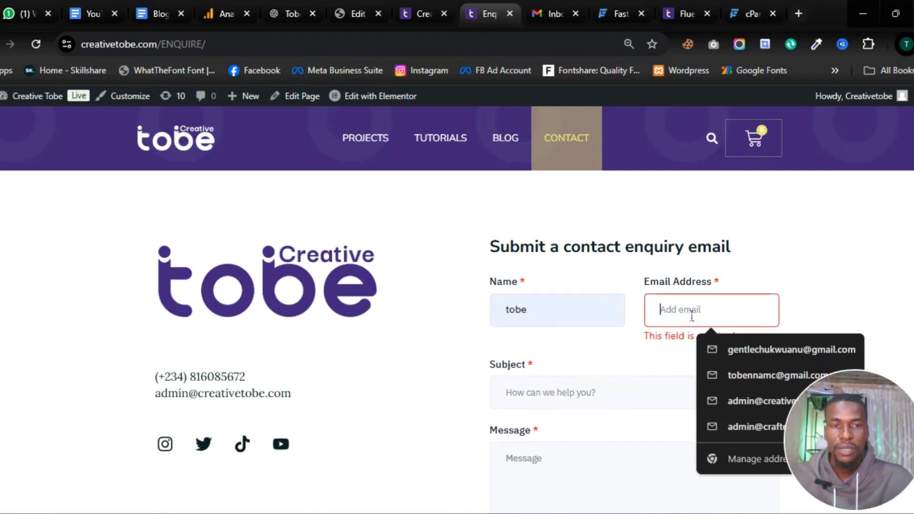
click(735, 351)
click(619, 375)
click(582, 337)
Step: Enter the message 'I need a graphic designer' and submit the enquiry
click(550, 448)
text(I)
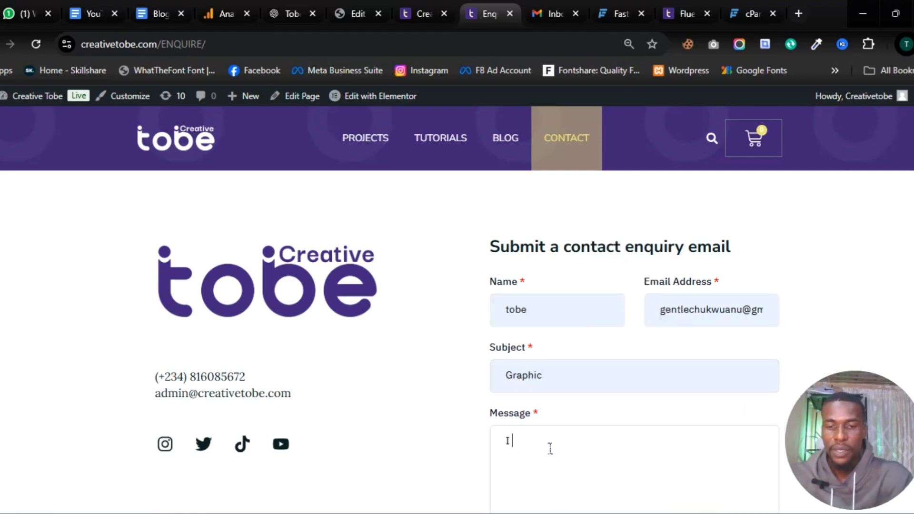
text( need a graphic designer)
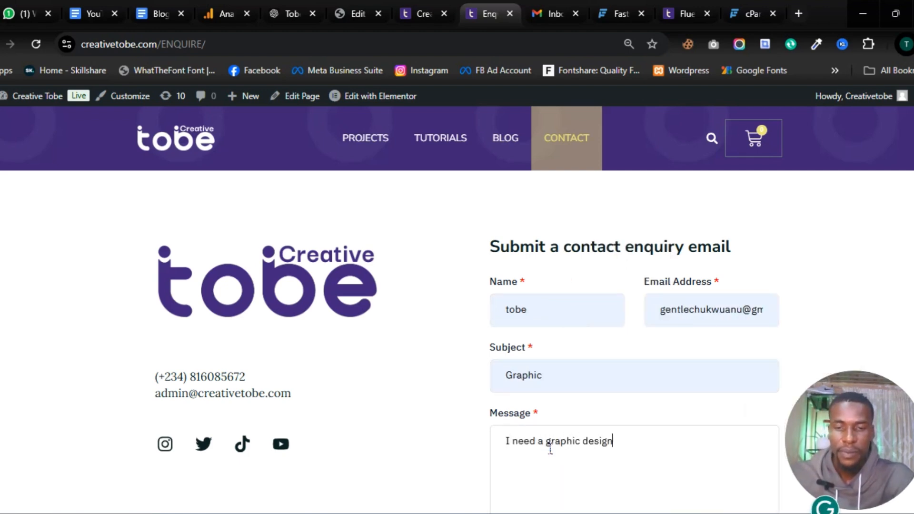
scroll(573, 414, down, 4)
click(547, 353)
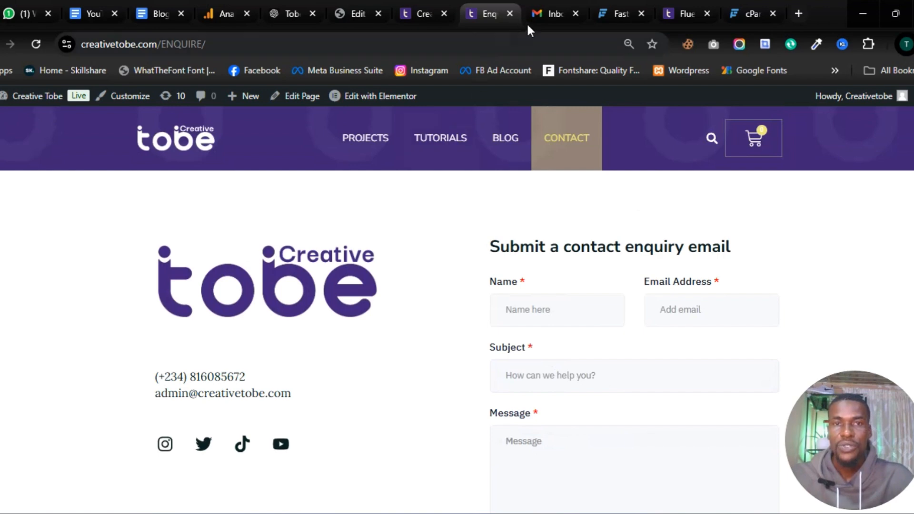
Step: Refresh the Gmail inbox and read the 'Enquiries from Creative Tobe' email with subject Graphic
click(548, 13)
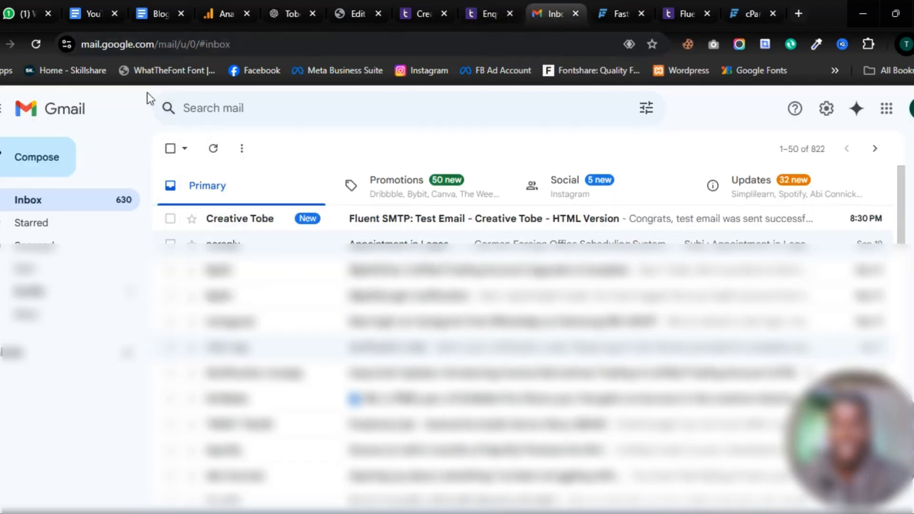
click(36, 44)
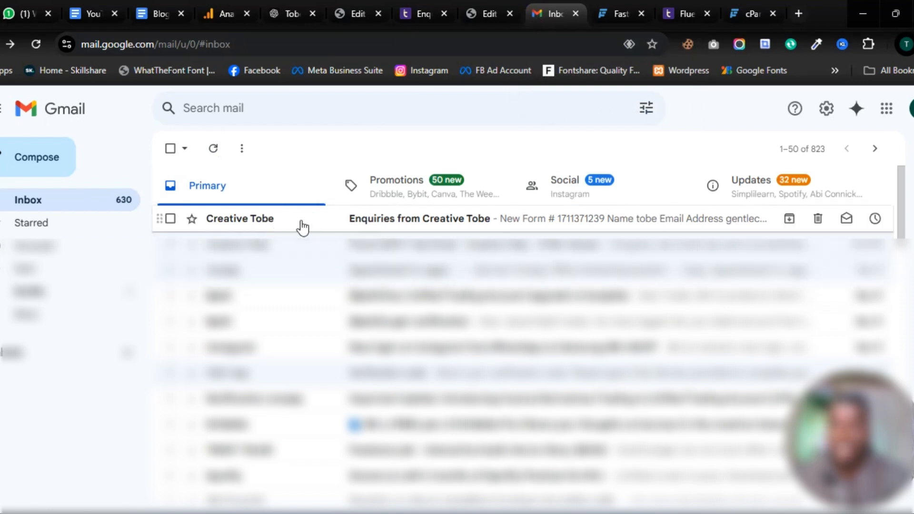
click(268, 222)
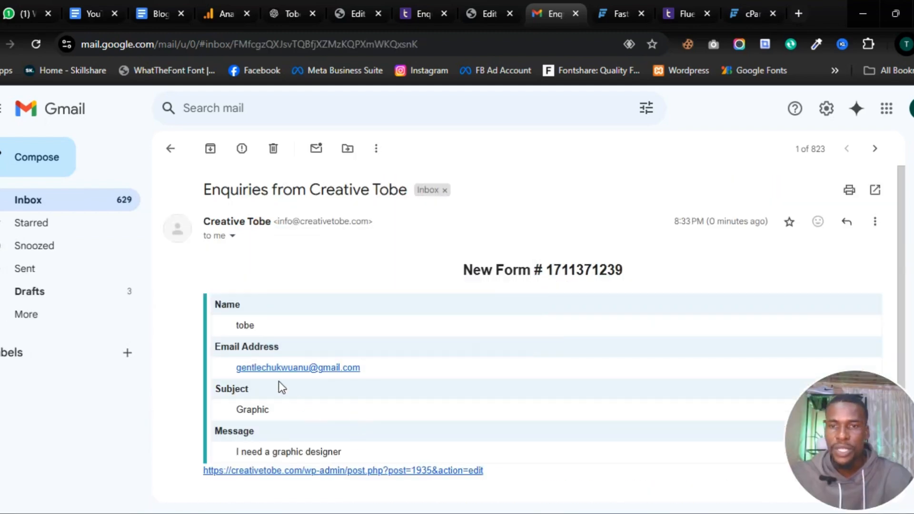
scroll(286, 351, down, 2)
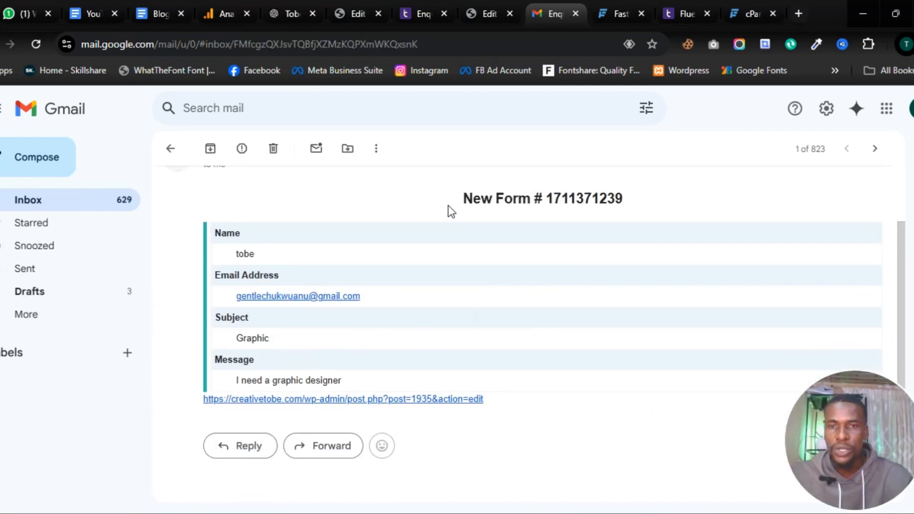